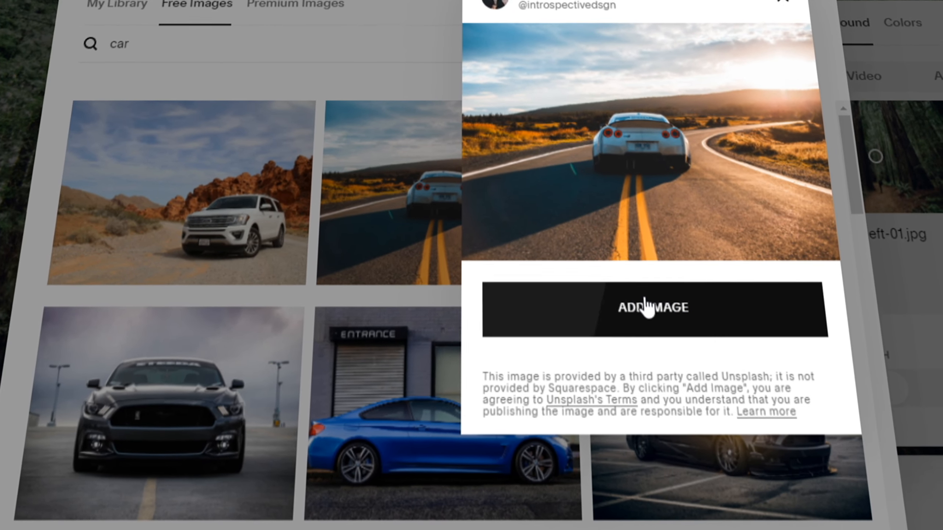
Set the car photo as a section background and apply the blue colour palette preset
left_click(647, 308)
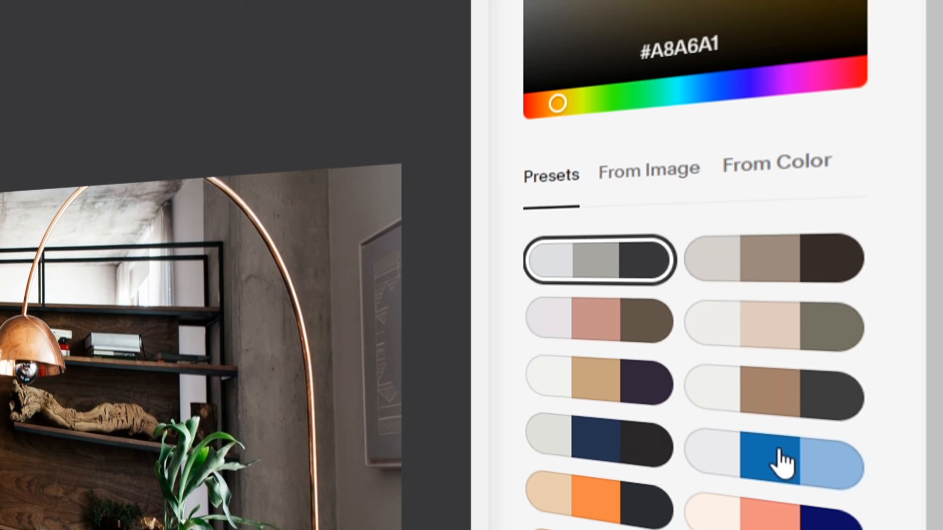
left_click(783, 421)
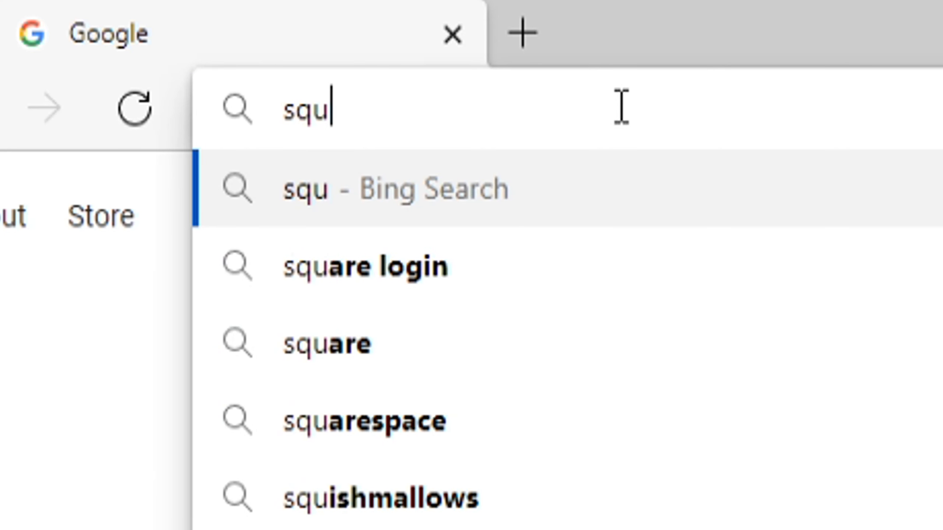
Load squarespace.com in the Chrome address bar
type("arespace.com")
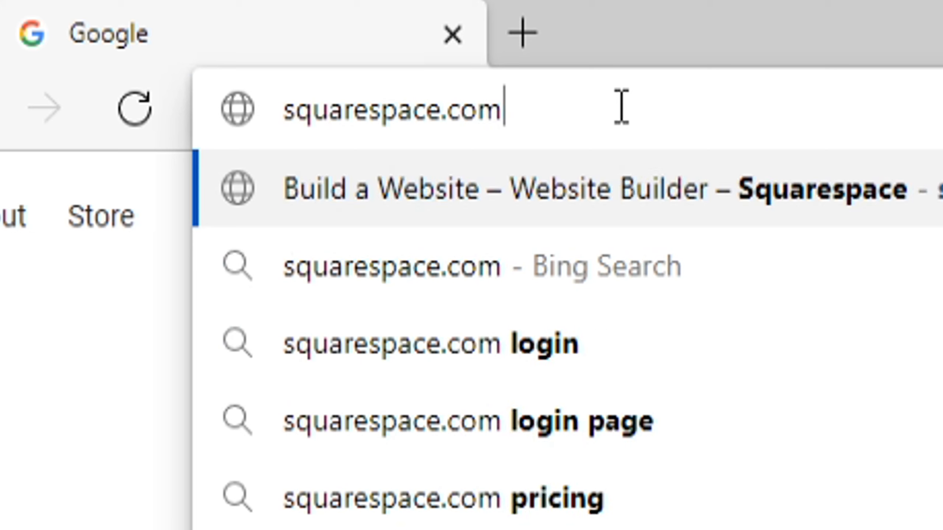
key("Return")
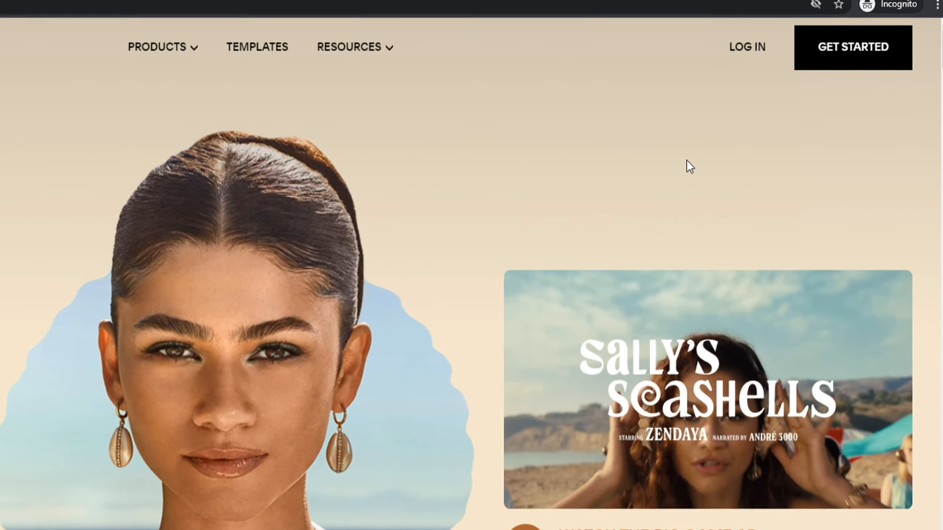
Browse the template gallery and start a new site from the Clarkson design
left_click(845, 59)
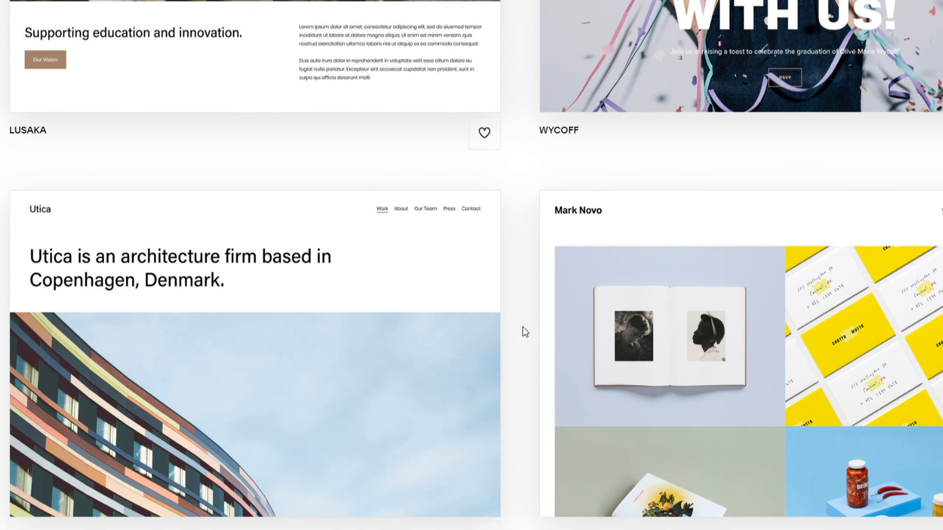
scroll(523, 327, "down", 3)
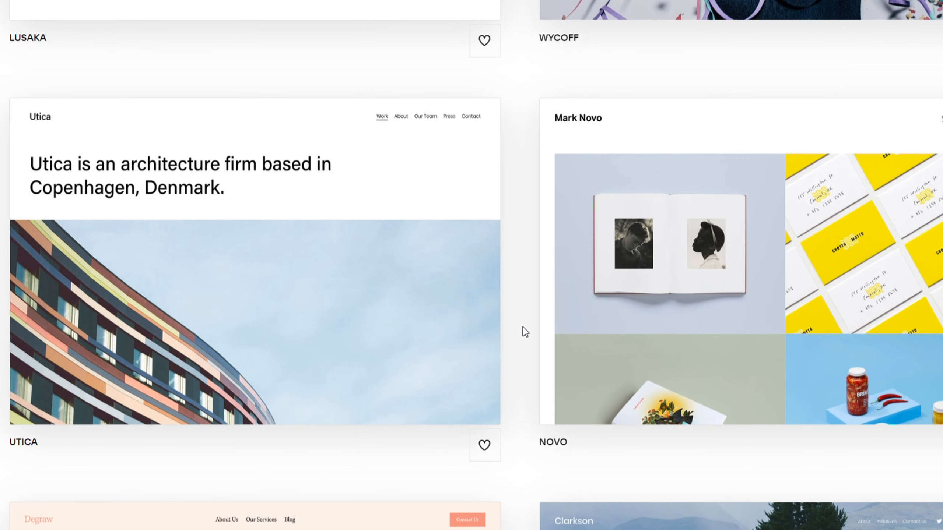
scroll(523, 326, "down", 5)
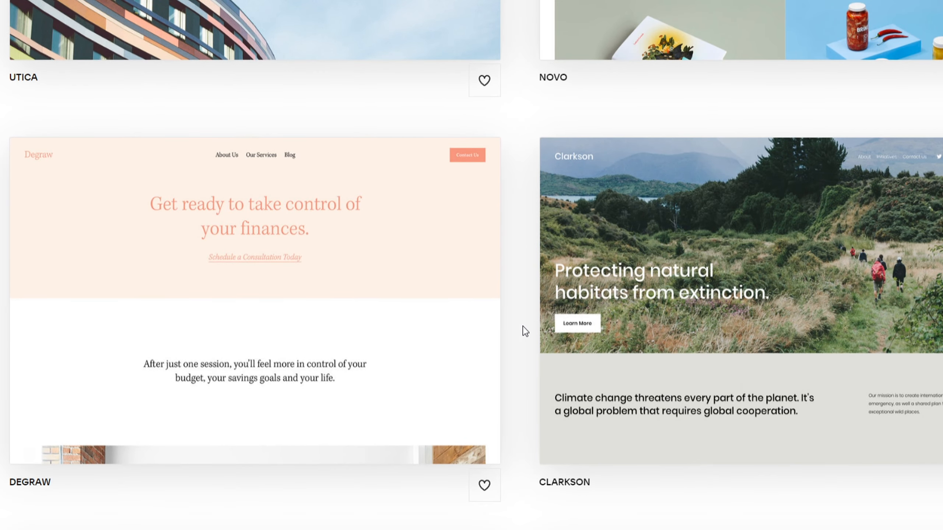
scroll(523, 325, "down", 4)
scroll(523, 325, "down", 8)
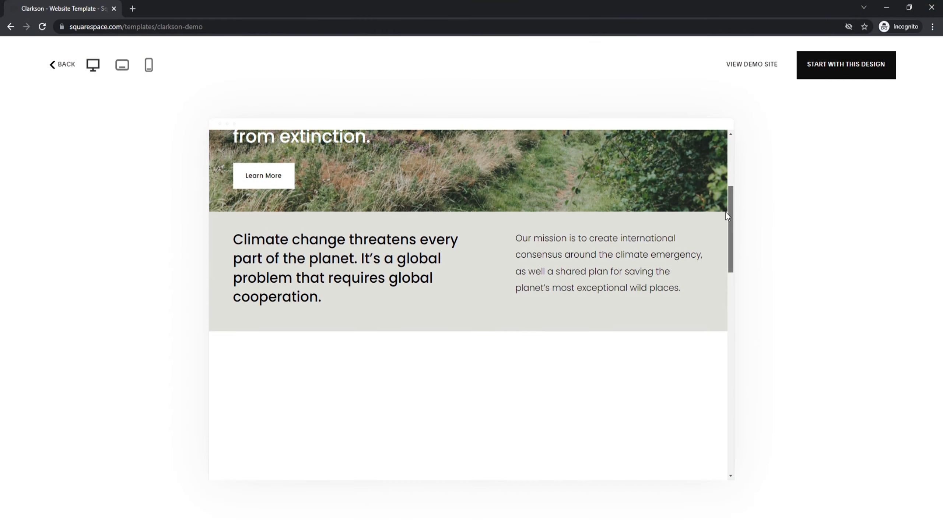
left_click_drag(726, 213, 722, 431)
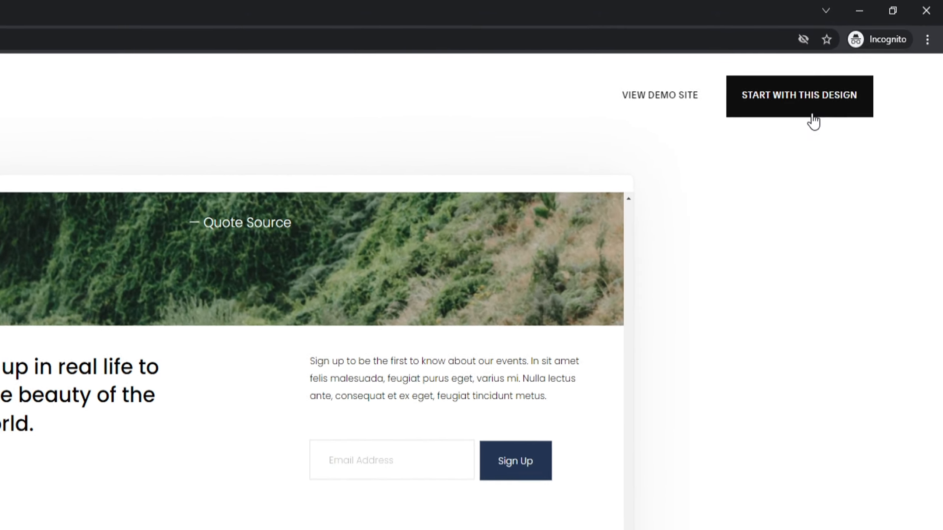
left_click(853, 66)
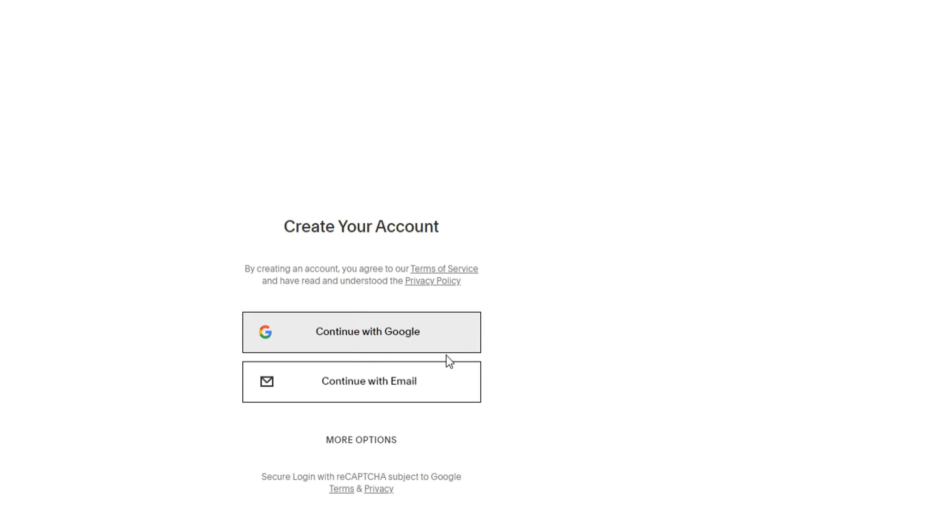
Sign up by e-mail, filling in first name, last name, e-mail address and account password
left_click(479, 294)
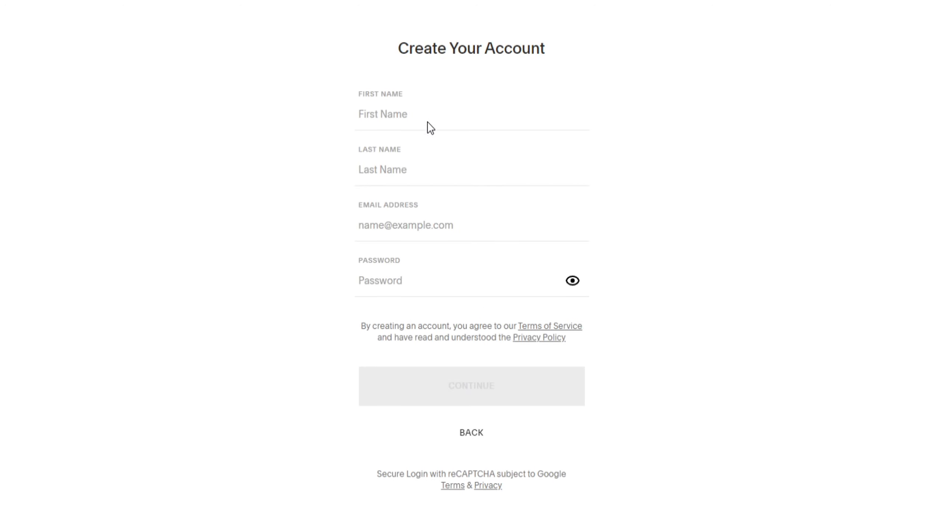
left_click(425, 115)
type("Website")
key("Tab")
type("Buddies")
key("Tab")
key("Tab")
type("•••••••••••••")
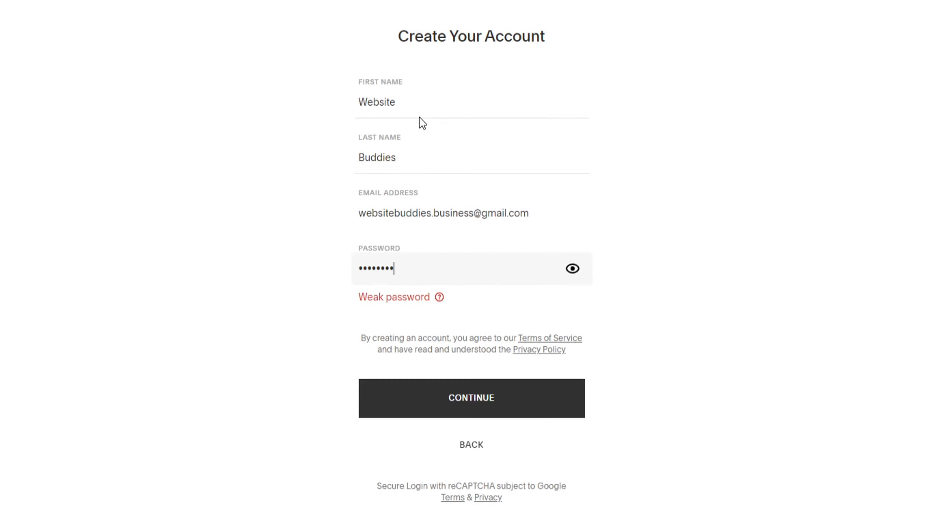
left_click(464, 399)
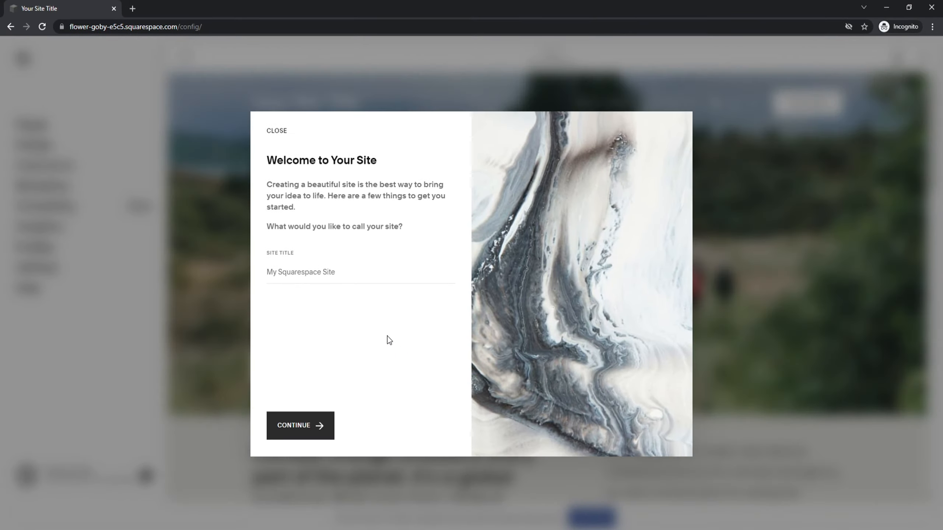
Enter the site title Lawn Care and finish the welcome tour
left_click(304, 274)
type("4")
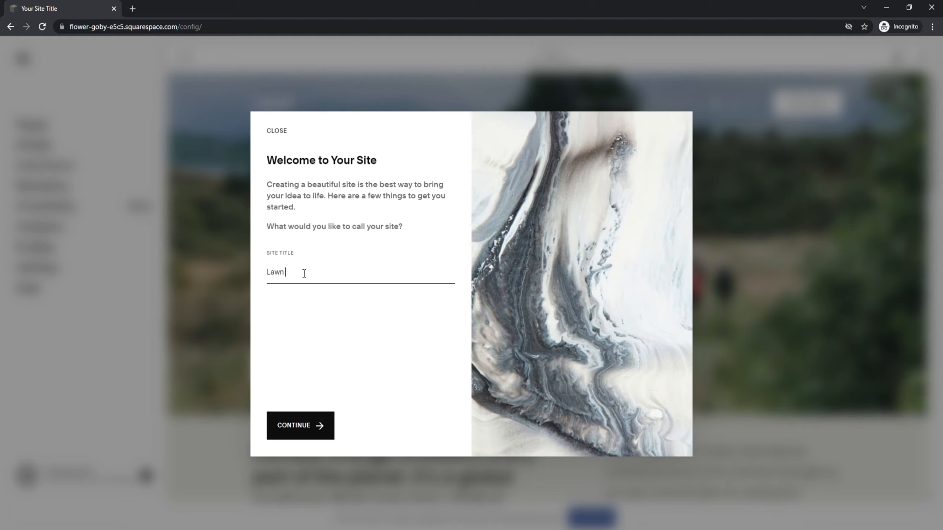
left_click(307, 425)
double_click(424, 428)
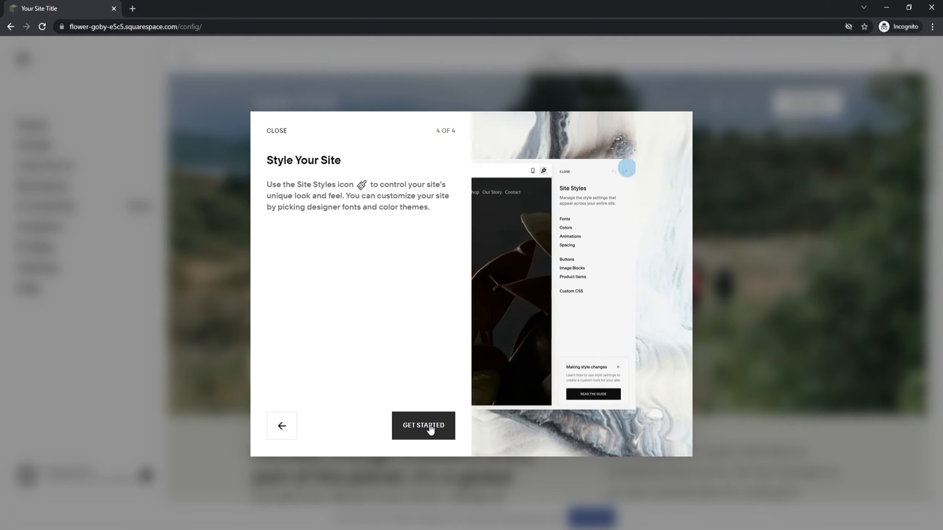
left_click(430, 428)
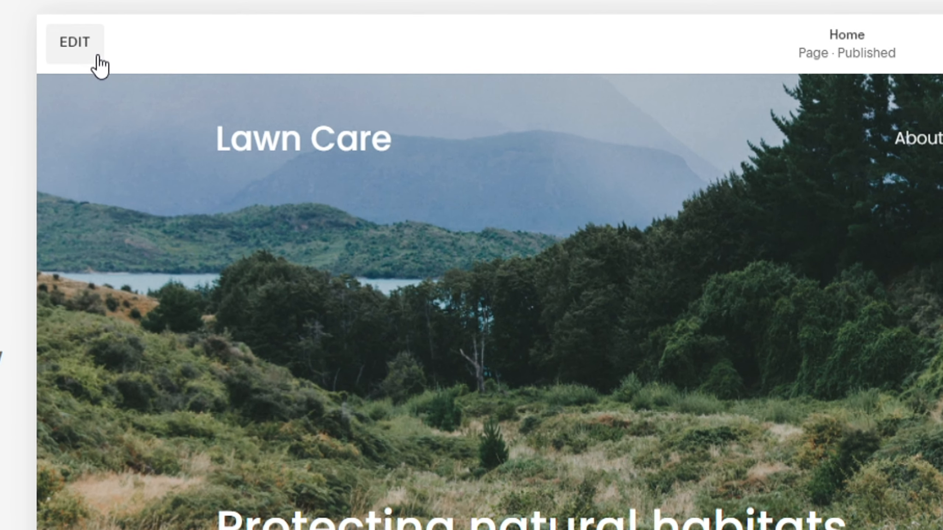
Replace the hero heading text with 'Lawn Care. We Do It All'
left_click(77, 46)
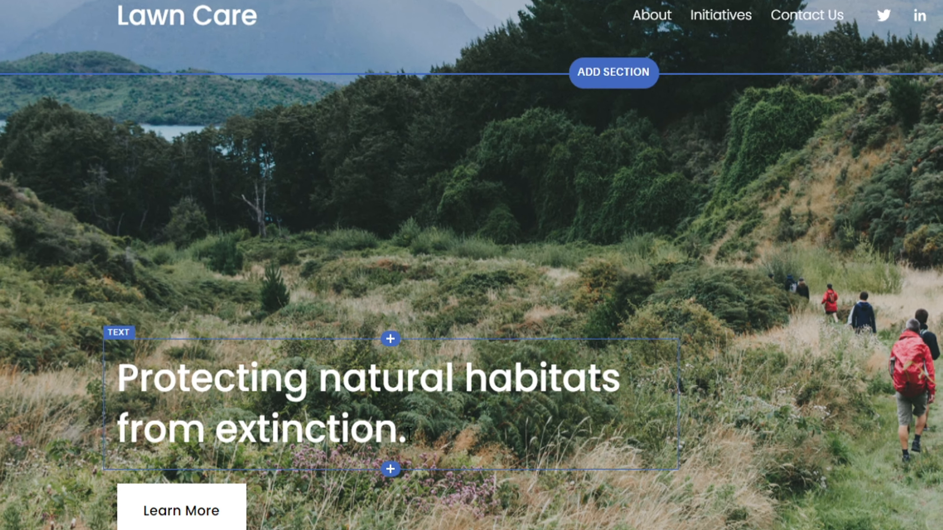
left_click(408, 404)
left_click_drag(407, 403, 135, 358)
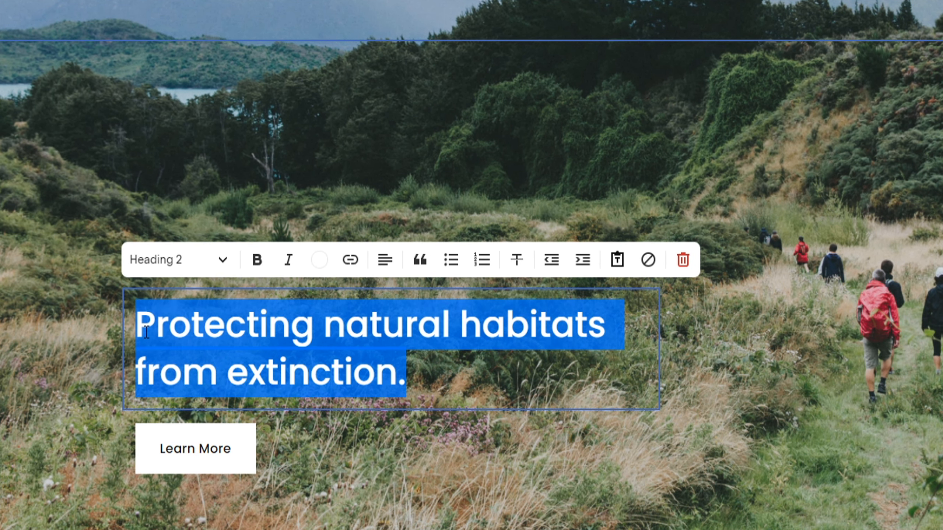
type("Lawn Care. We Do It All")
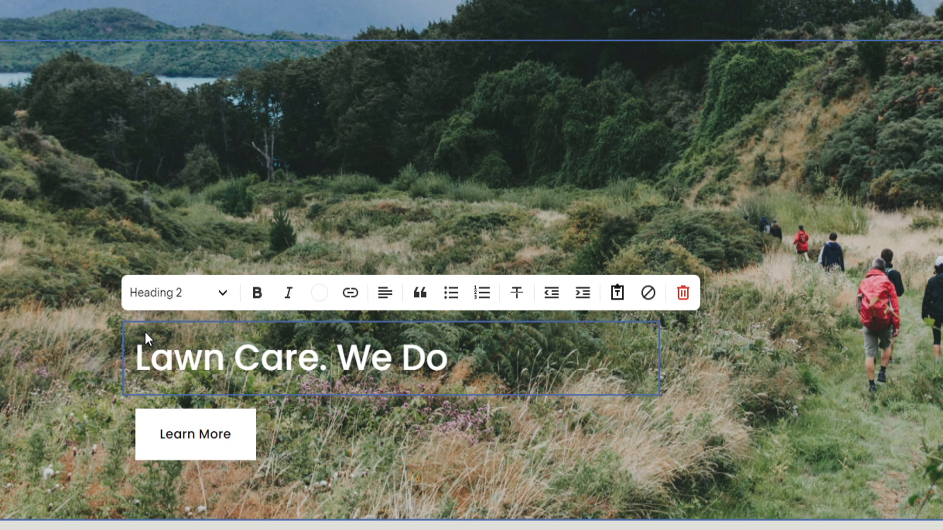
Try bold, italic, bulleted and numbered formatting on the new heading
left_click_drag(557, 356, 102, 358)
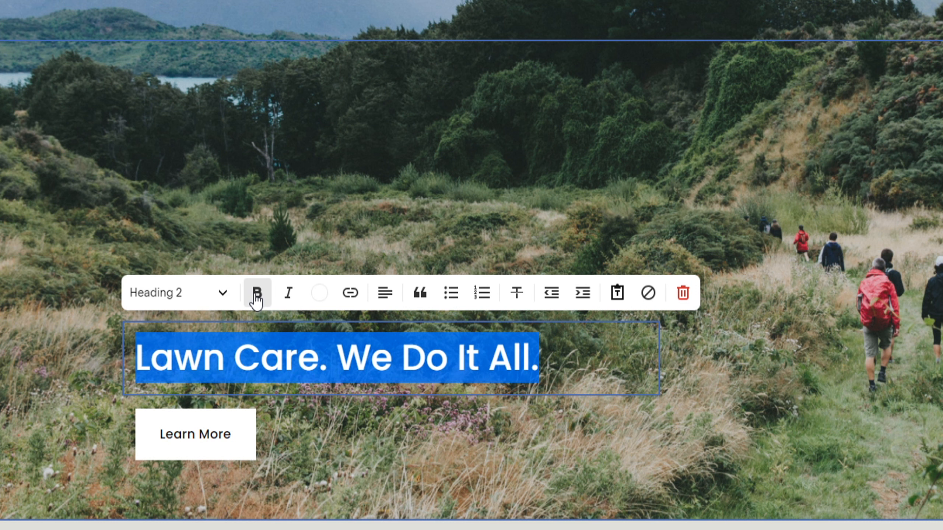
left_click(256, 301)
left_click(287, 297)
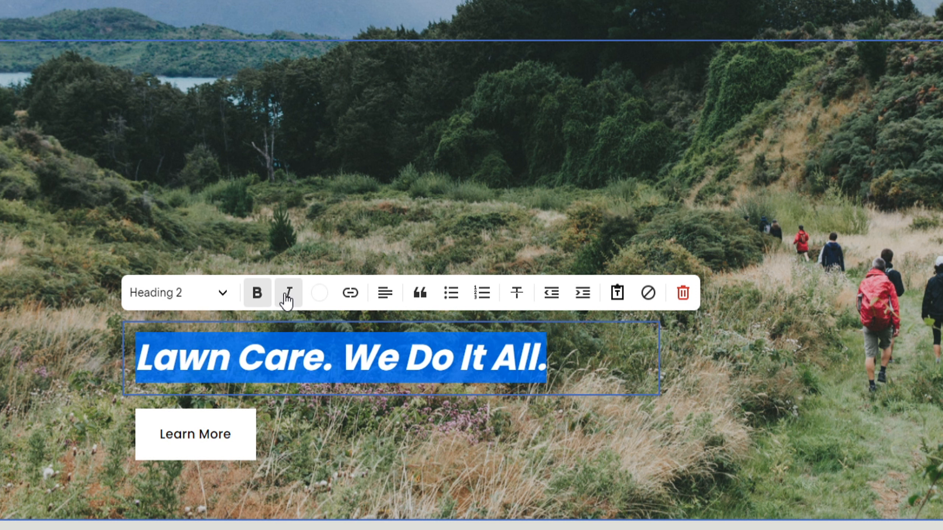
left_click(450, 296)
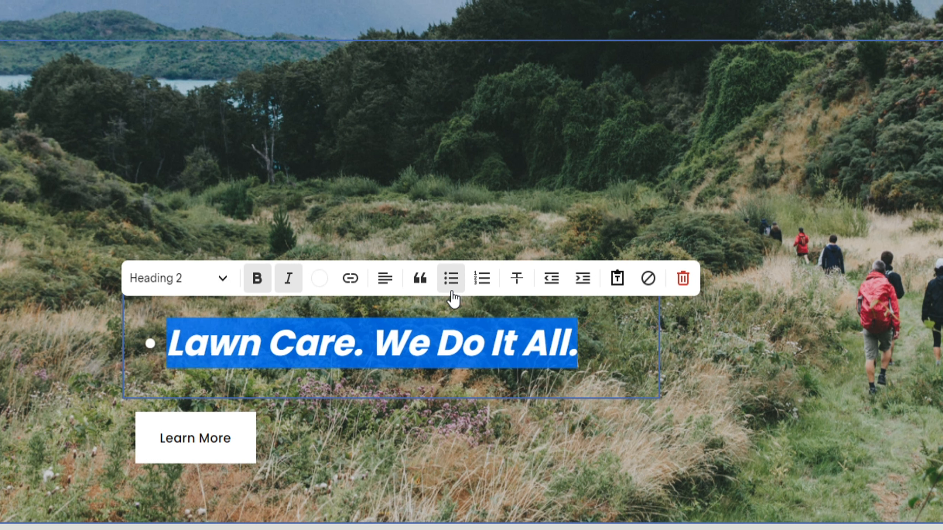
left_click(483, 284)
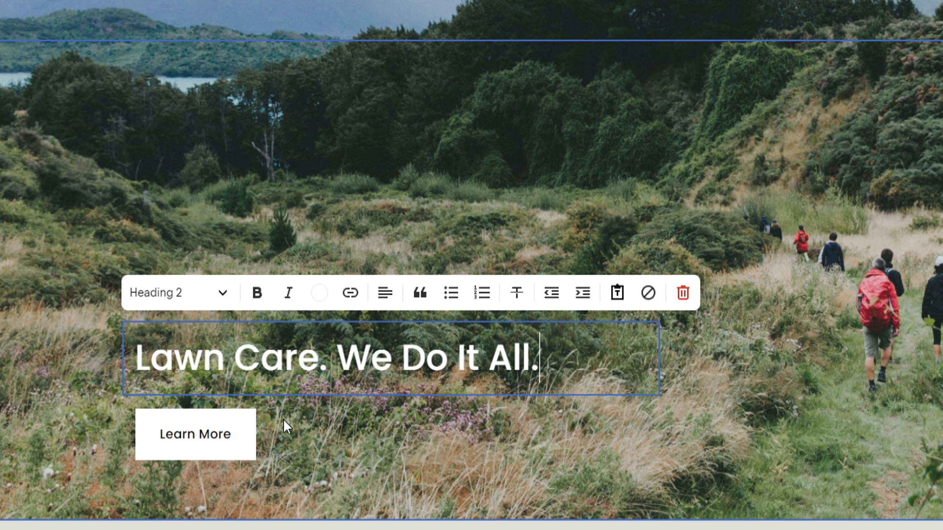
Change the hero button label from Learn More to Call Today
left_click(230, 432)
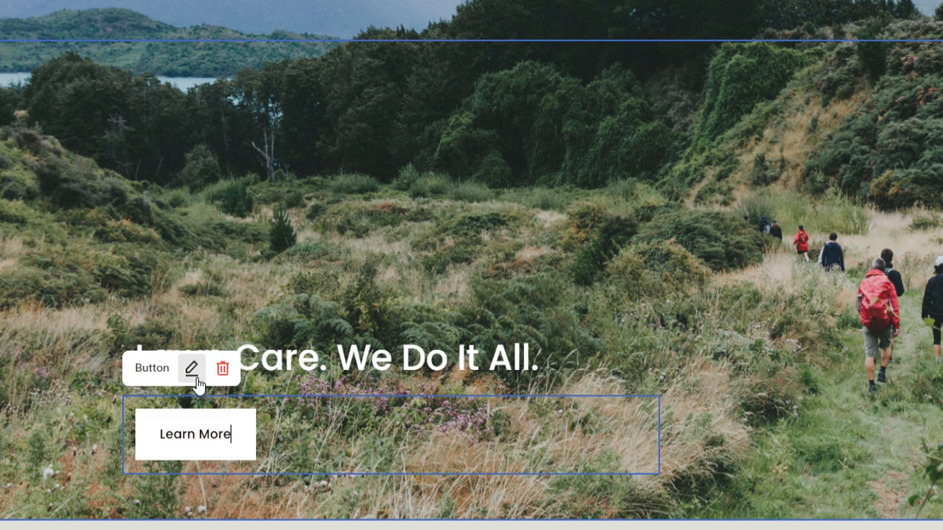
left_click(191, 369)
left_click(761, 373)
left_click_drag(760, 373, 660, 365)
type("Call Today")
left_click(659, 366)
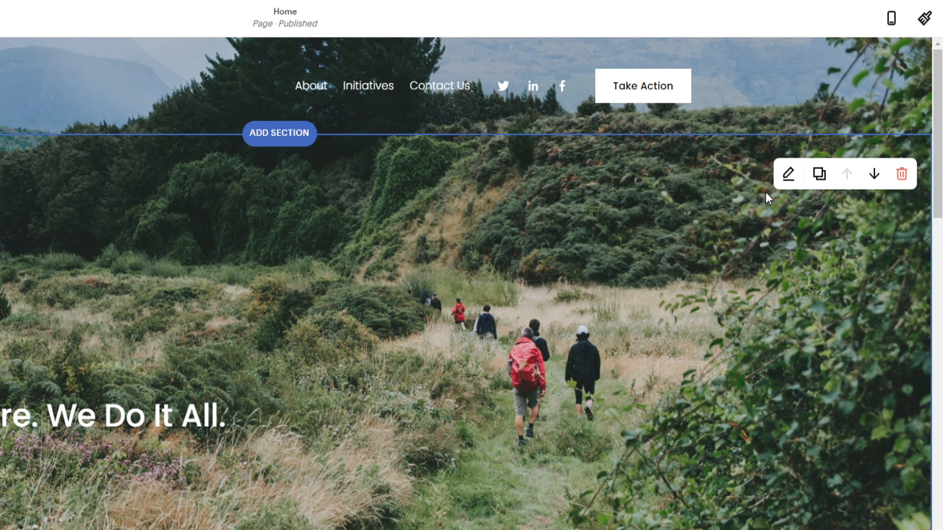
Replace the hero background with a close-up grass stock photo found by searching 'lawn care'
left_click(788, 174)
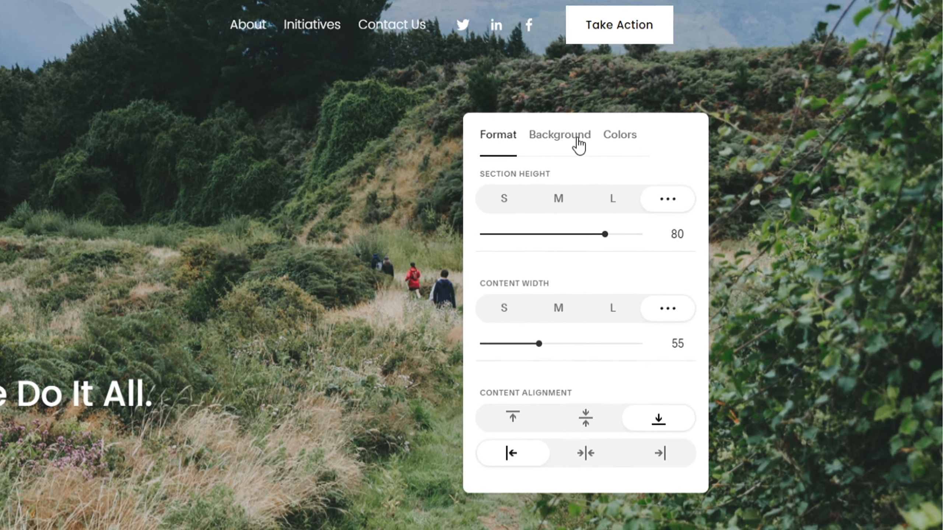
left_click(590, 184)
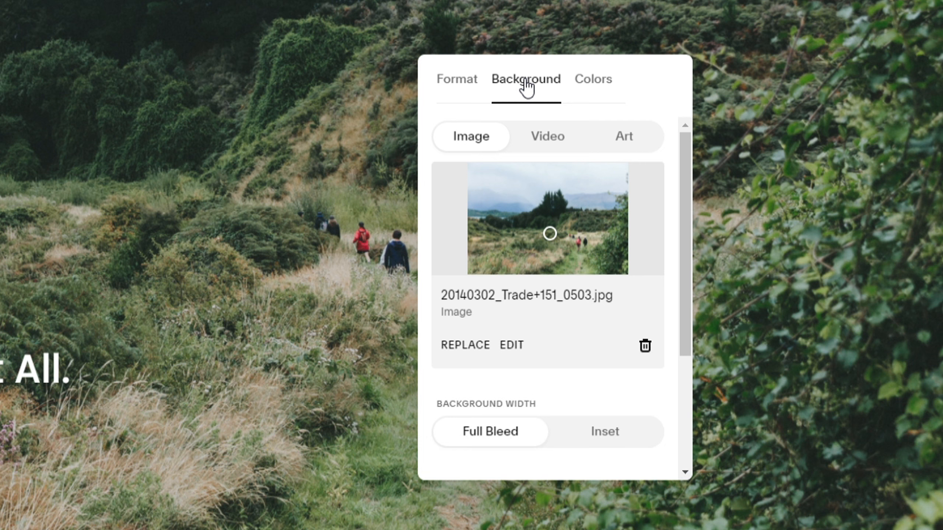
left_click(466, 346)
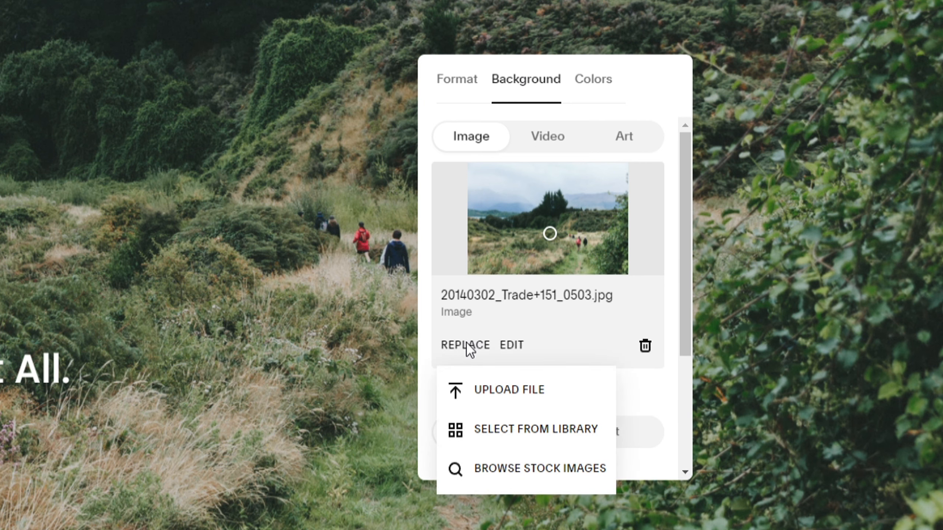
left_click(479, 468)
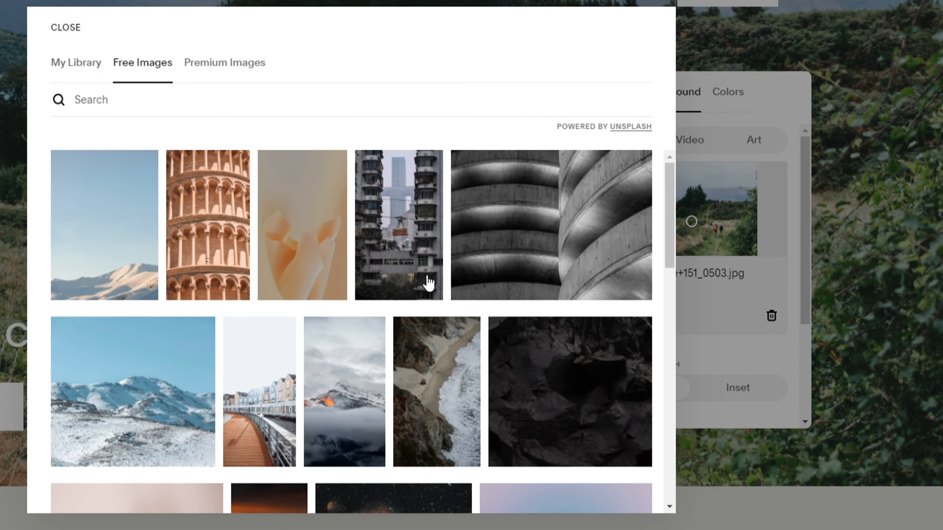
left_click(105, 98)
type("lawn care")
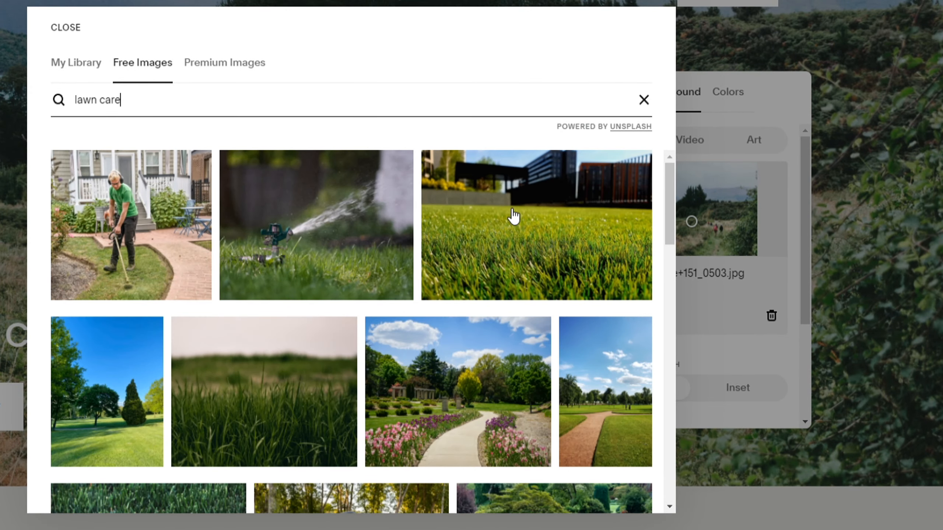
left_click(544, 213)
left_click(539, 289)
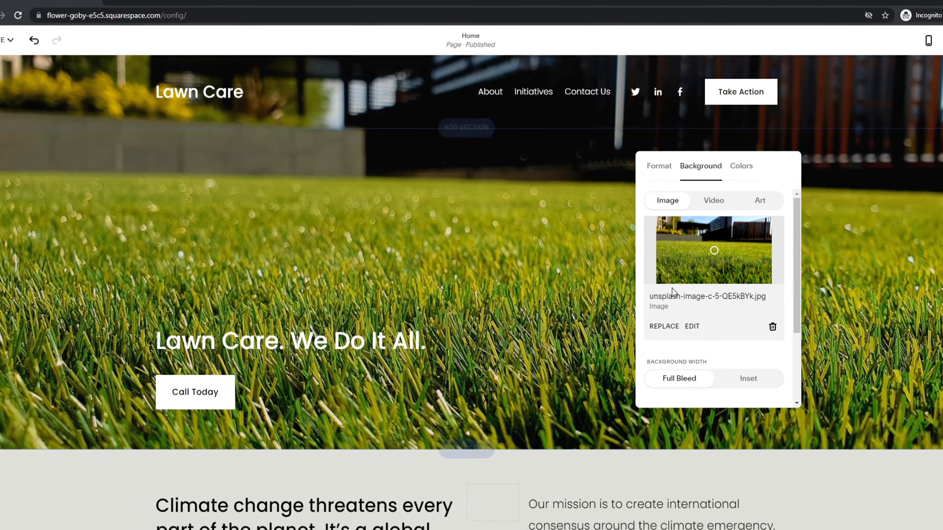
Darken the hero overlay to 40% opacity and try small, medium and large section heights
scroll(696, 292, "down", 3)
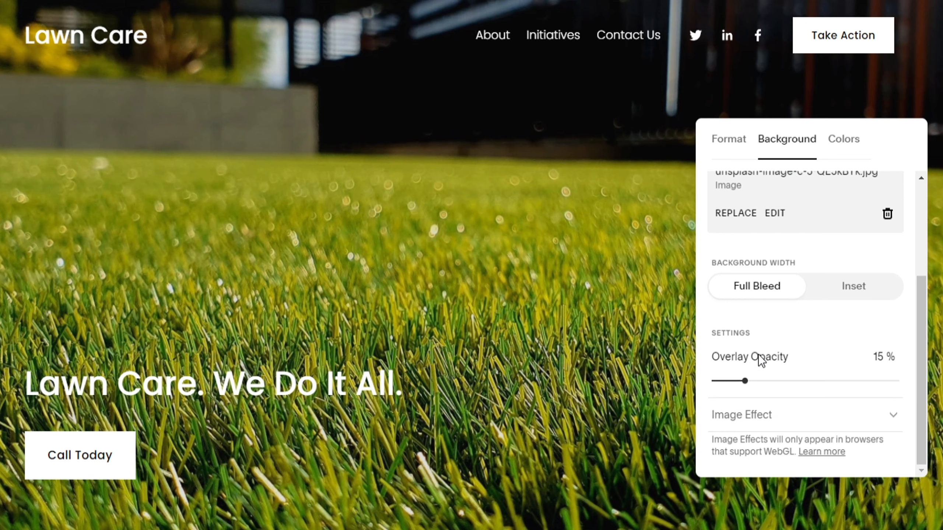
left_click_drag(747, 379, 795, 380)
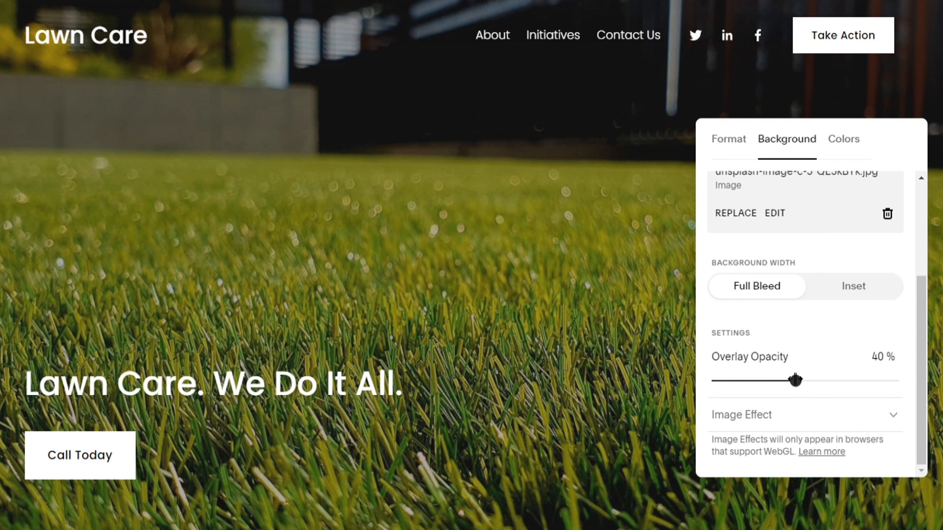
left_click(722, 145)
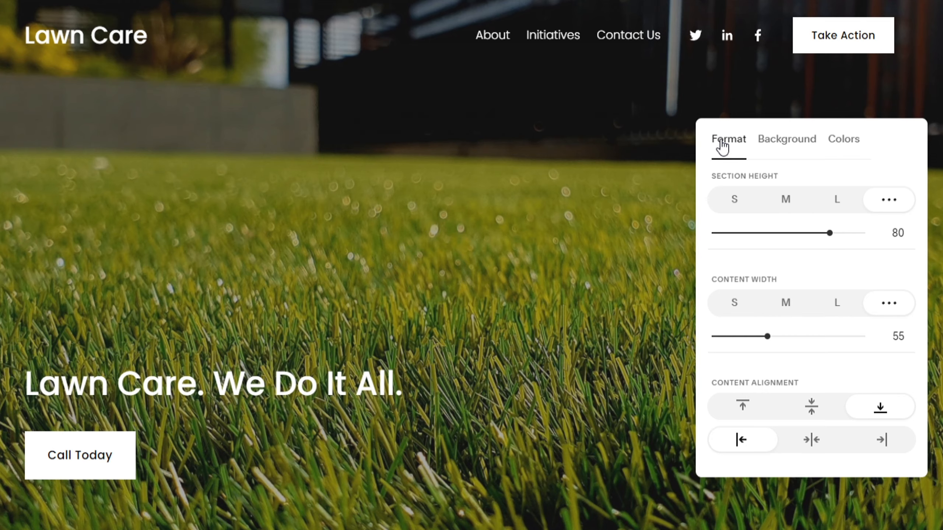
left_click(734, 201)
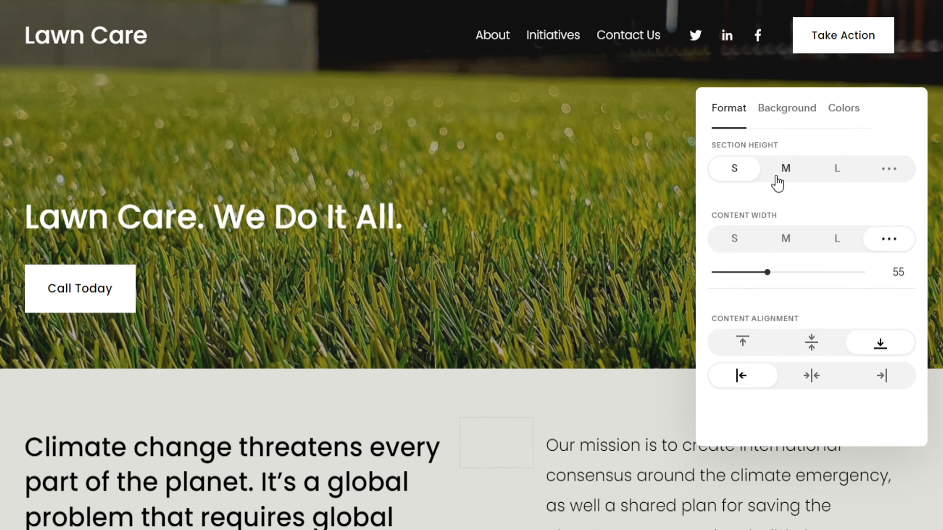
left_click(785, 171)
left_click(835, 170)
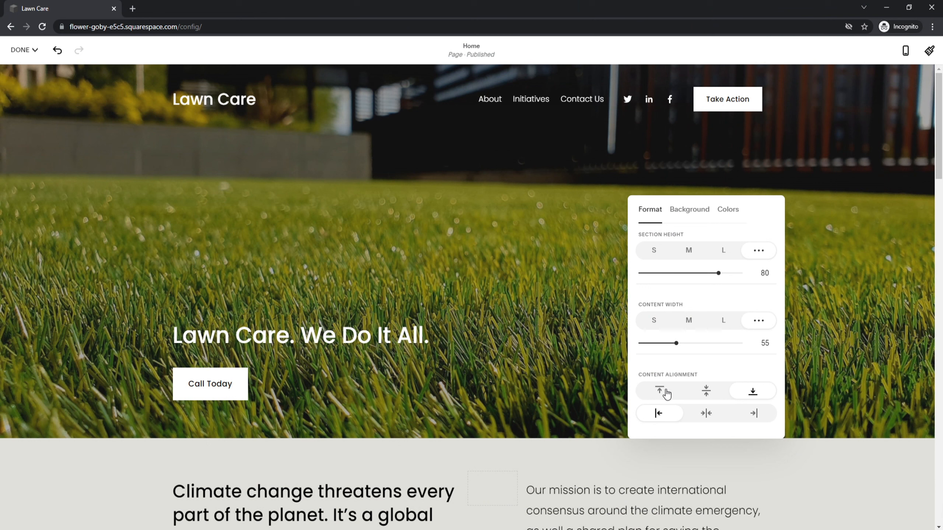
Set the hero content alignment to vertically centred after trying top and bottom
left_click(660, 390)
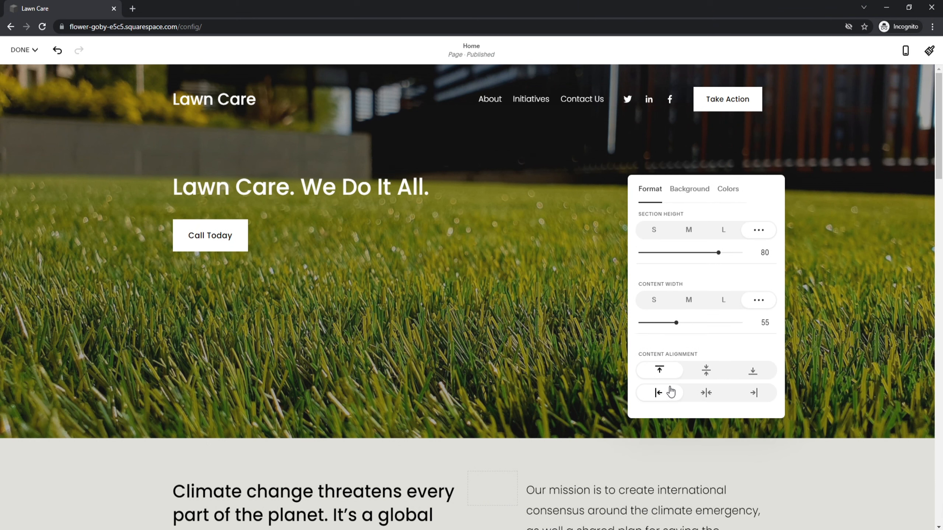
left_click(706, 372)
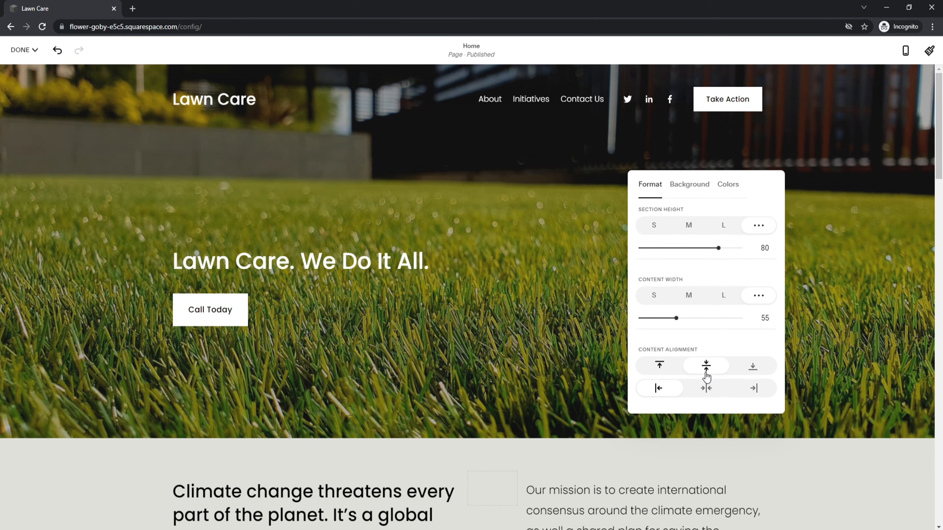
left_click(754, 372)
left_click(705, 367)
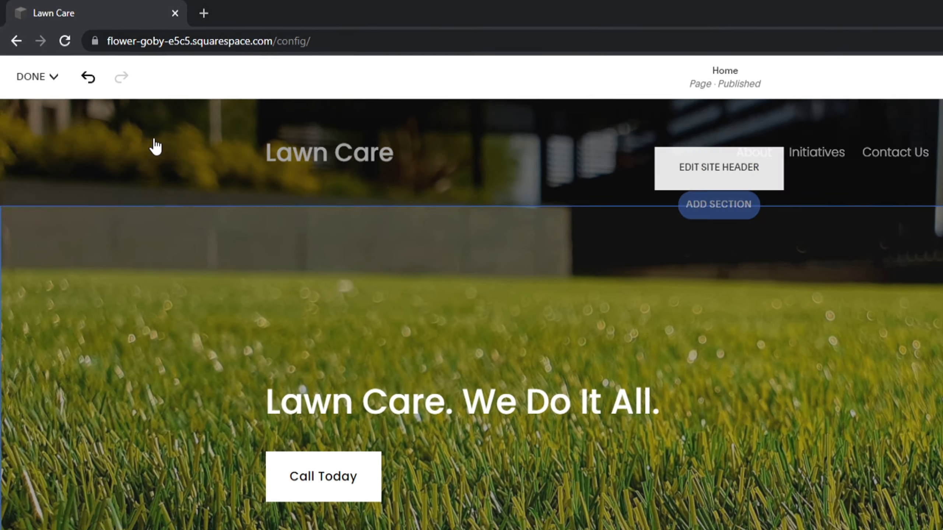
Save the hero changes, preview the site full-screen, then resume editing the home page
left_click(31, 51)
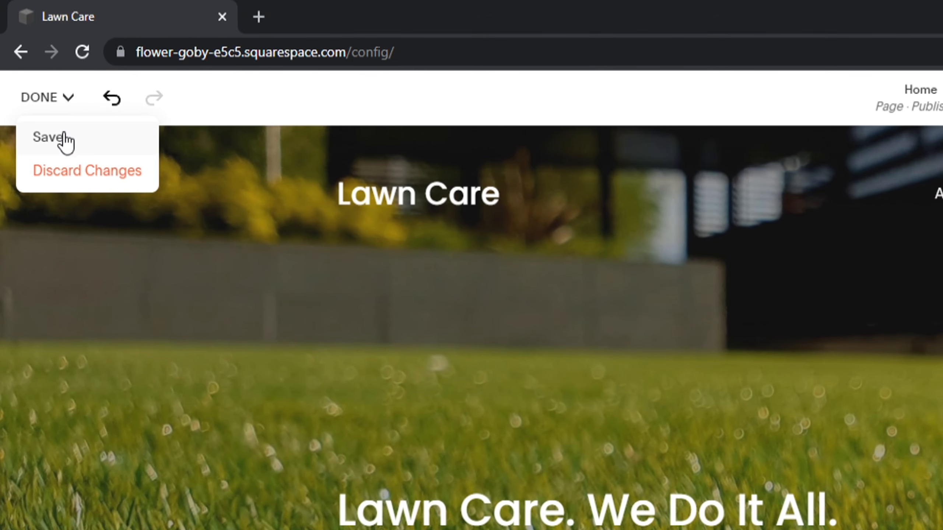
left_click(60, 136)
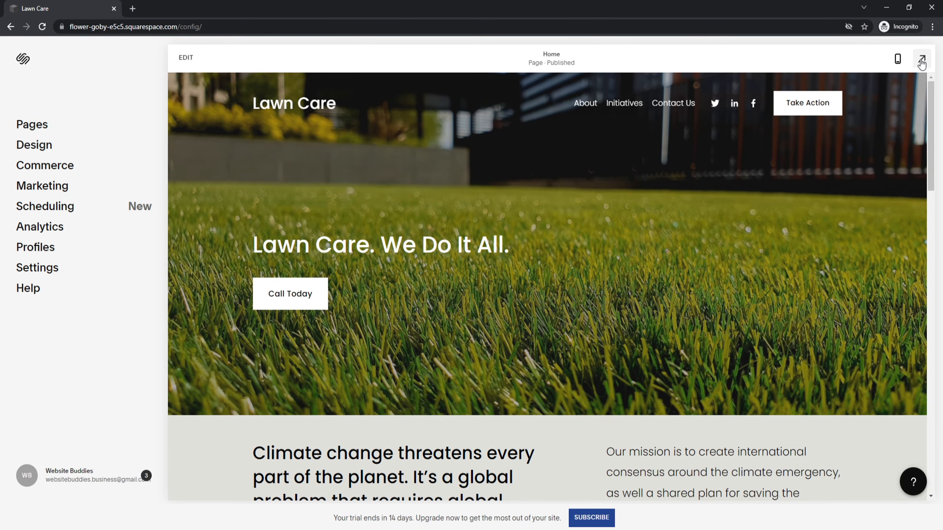
left_click(922, 61)
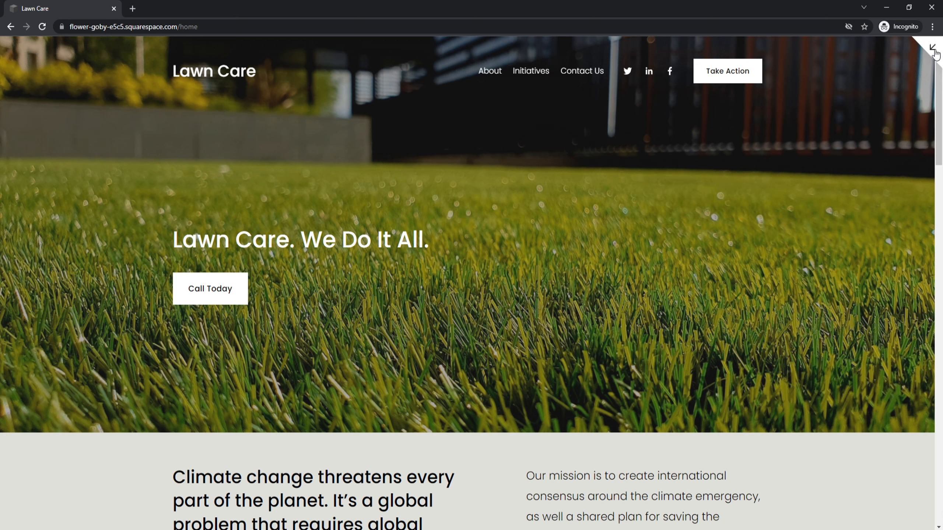
left_click(933, 51)
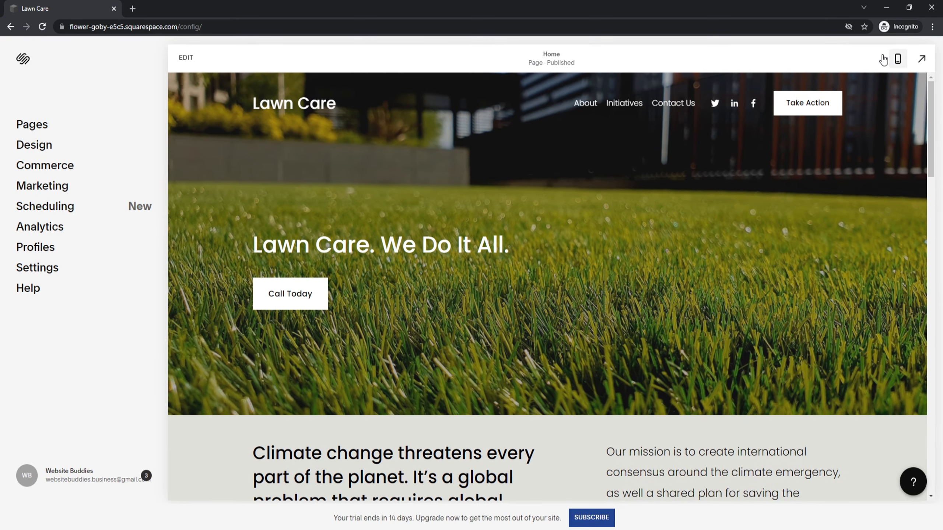
left_click(187, 57)
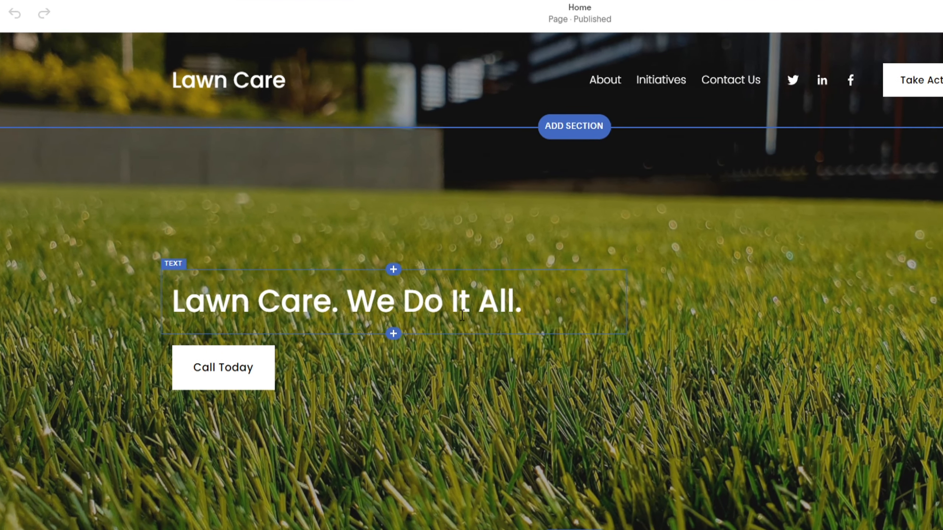
Add a Heading 4 text block under the hero heading with the Miami landscaping subtitle
left_click(392, 333)
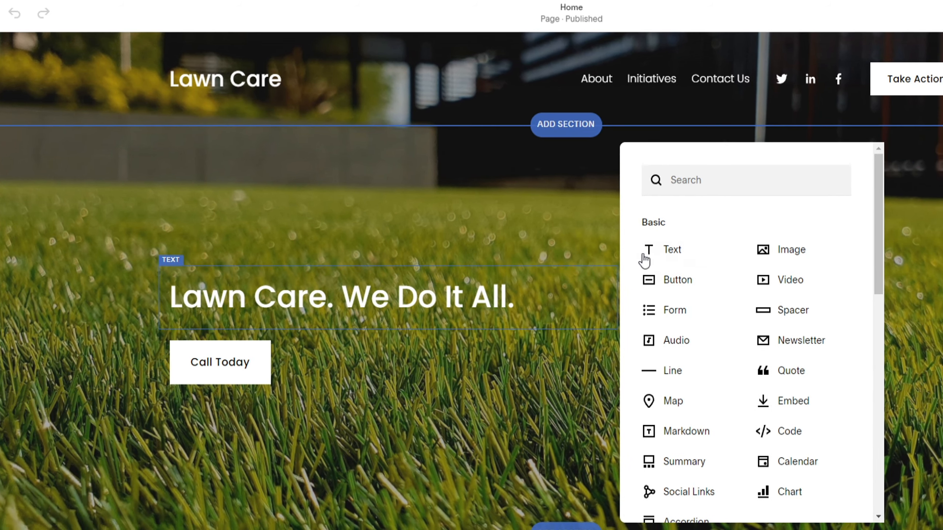
left_click(659, 254)
type("Mi")
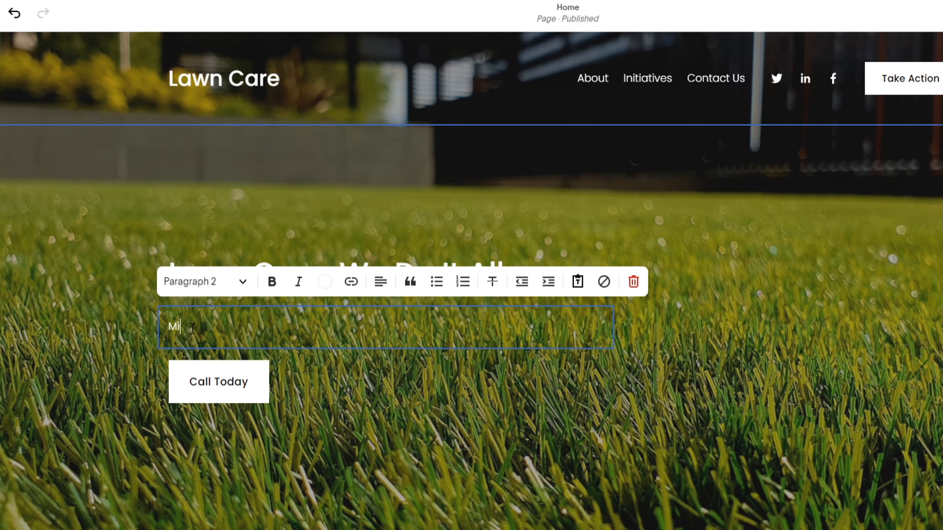
type("ami's trusted landscaping business - lawn care, mulch, and more.")
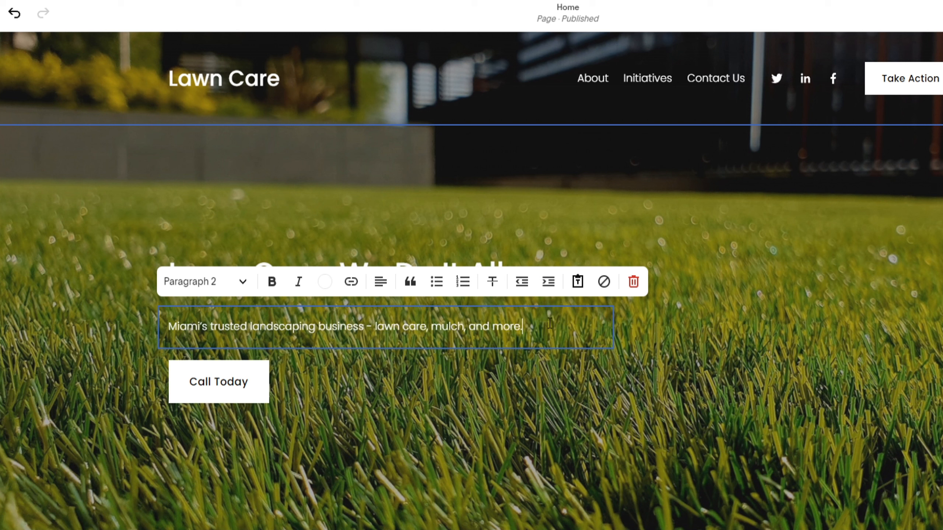
left_click_drag(550, 323, 173, 317)
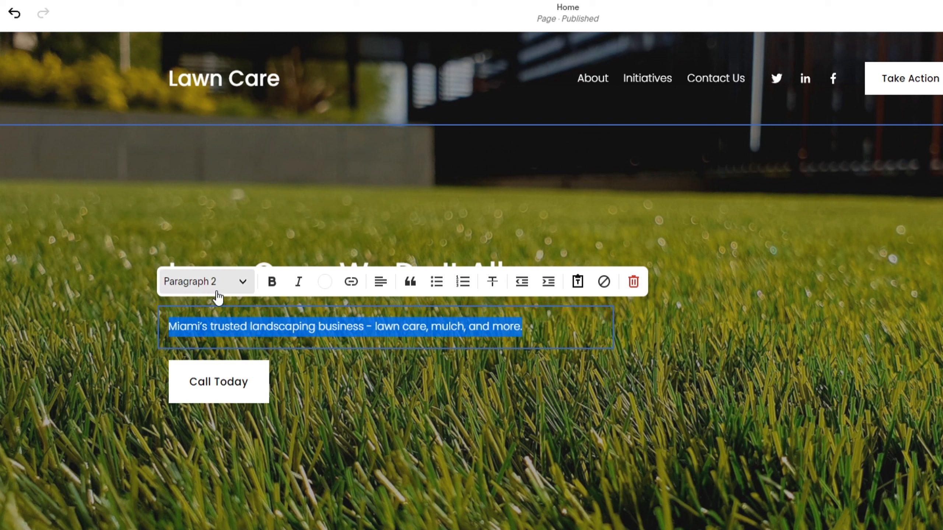
left_click(229, 294)
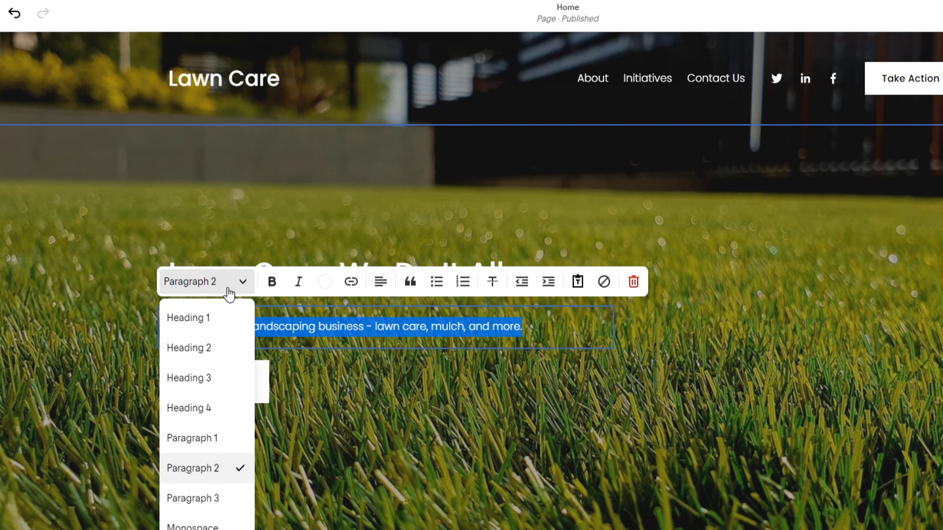
left_click(213, 407)
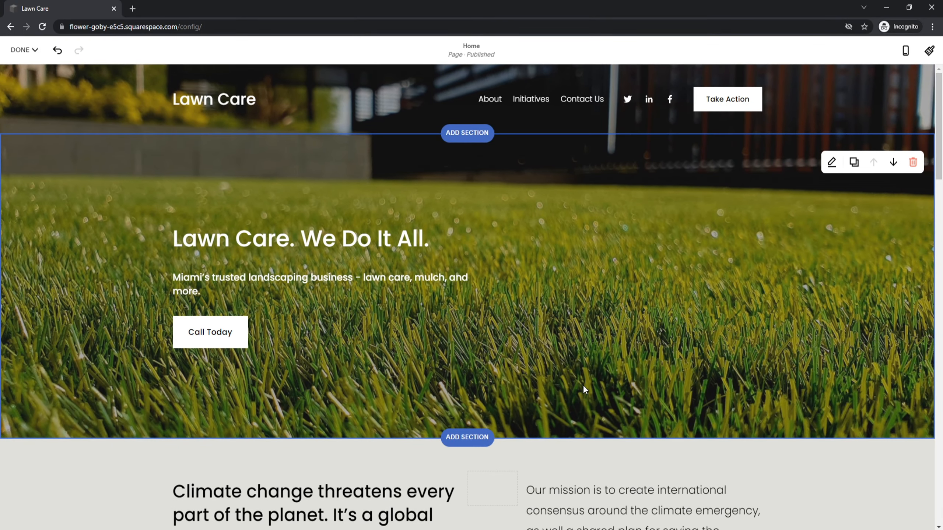
key("ctrl+z")
scroll(583, 382, "down", 10)
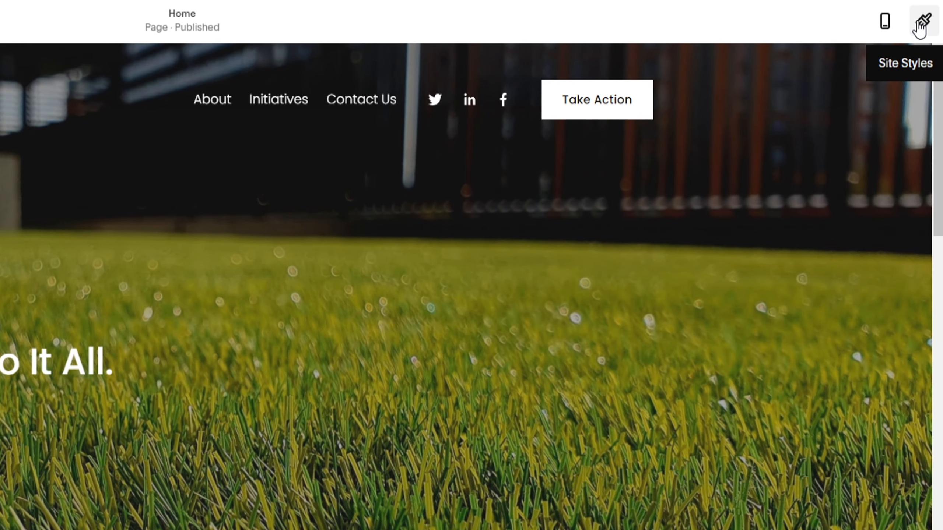
left_click(920, 22)
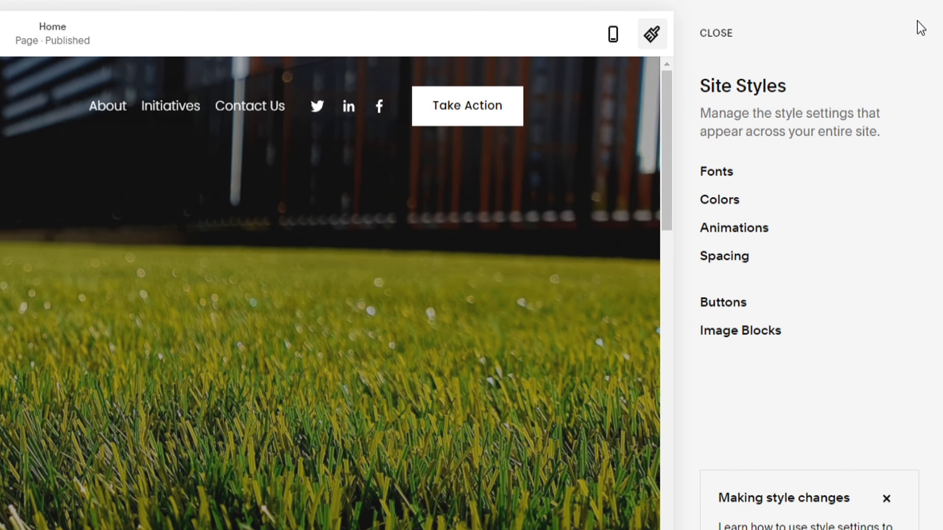
left_click(719, 174)
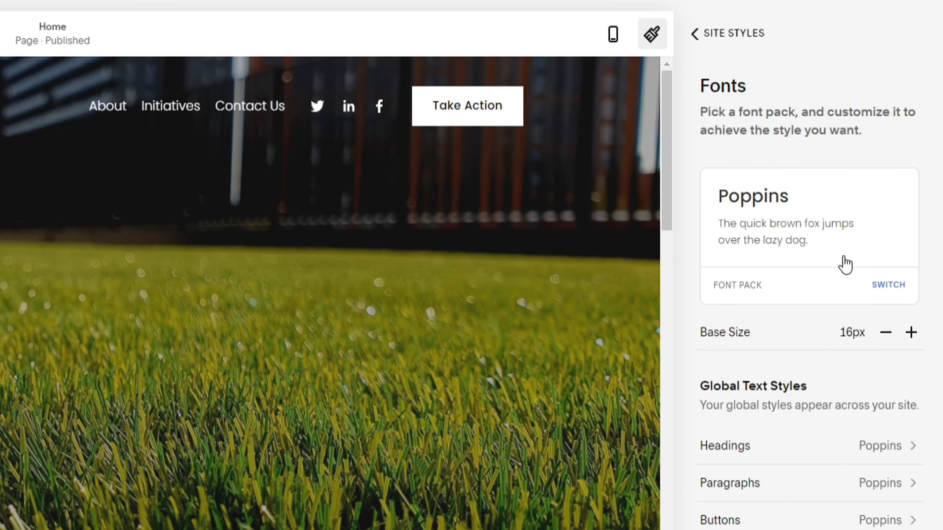
left_click(887, 285)
scroll(885, 294, "down", 5)
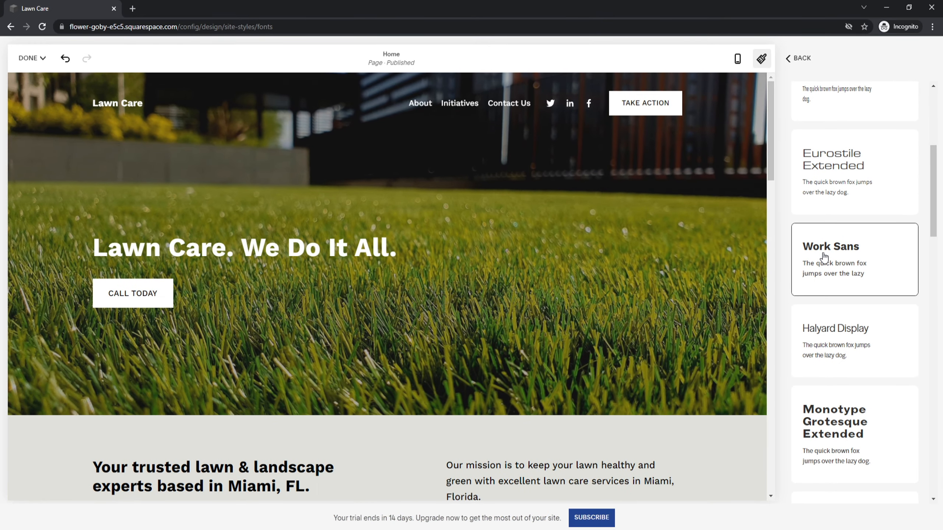
left_click(798, 58)
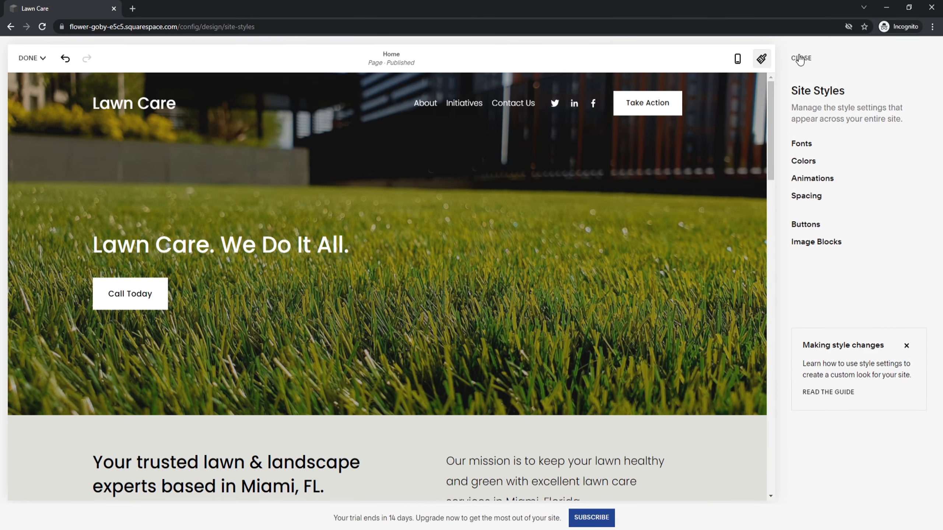
Apply the orange palette preset after trying green, turning buttons #FF5E1A
left_click(803, 163)
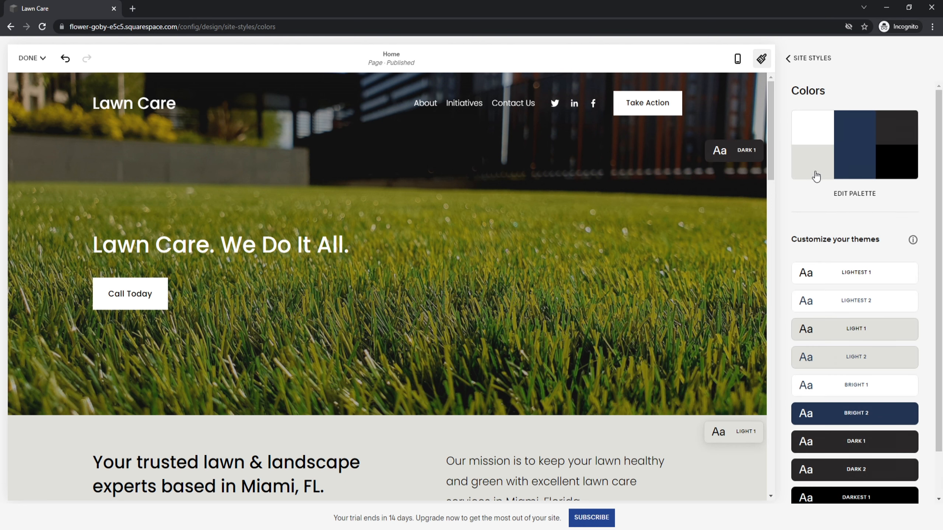
left_click(853, 196)
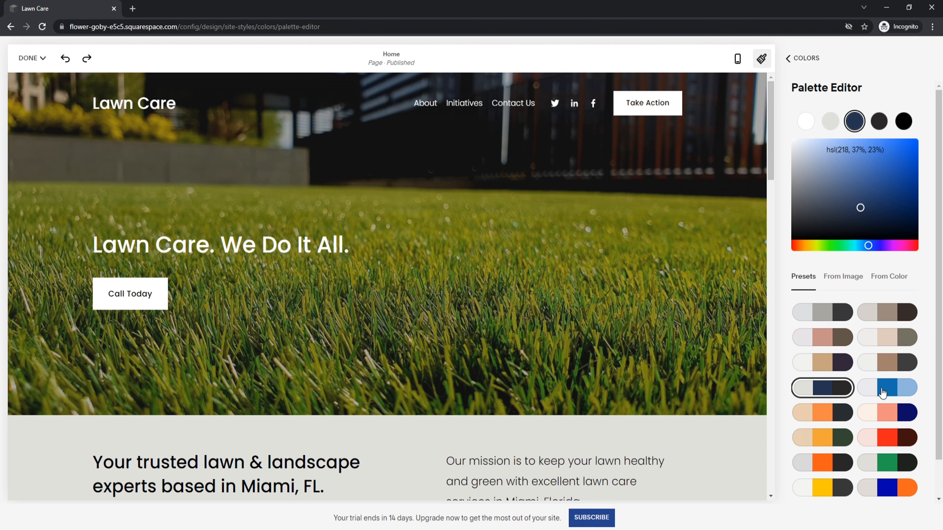
left_click(887, 462)
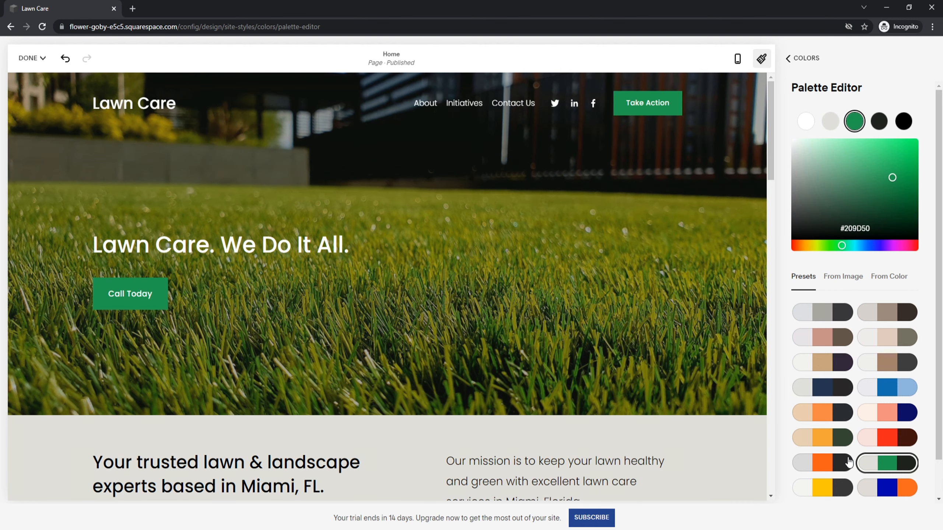
left_click(823, 461)
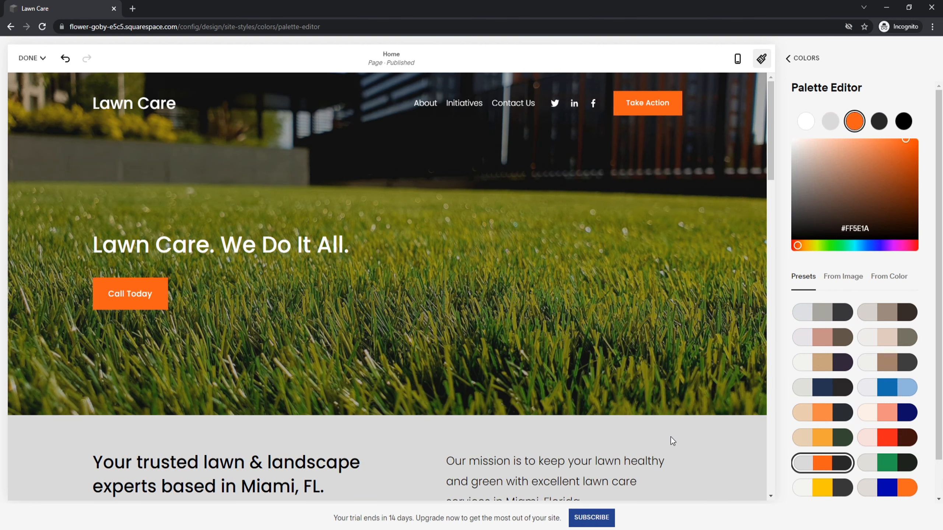
scroll(670, 437, "down", 10)
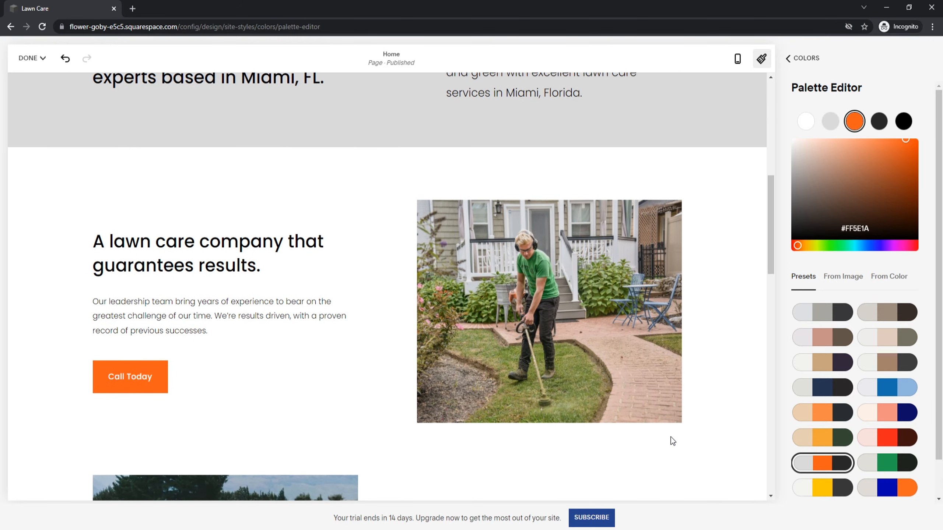
scroll(672, 441, "down", 7)
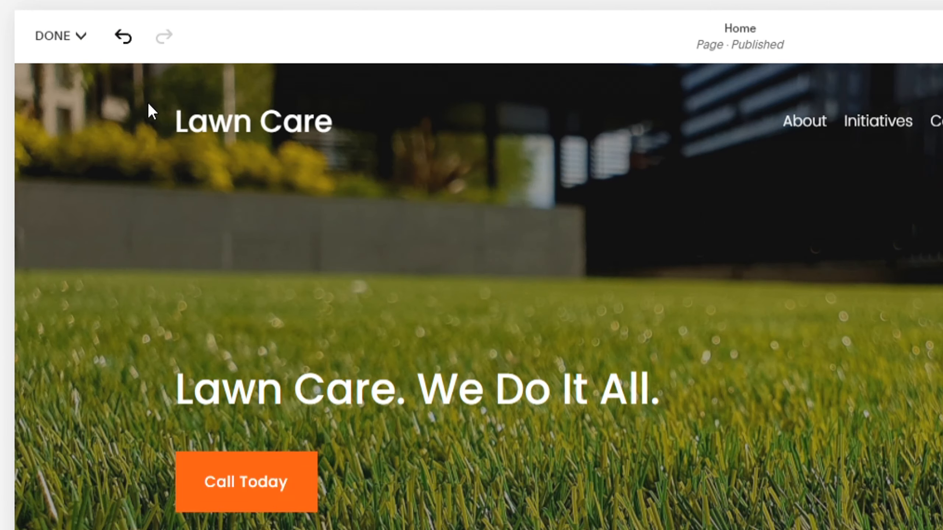
Save the orange palette changes and reopen the Home page in the editor
left_click(81, 37)
left_click(85, 76)
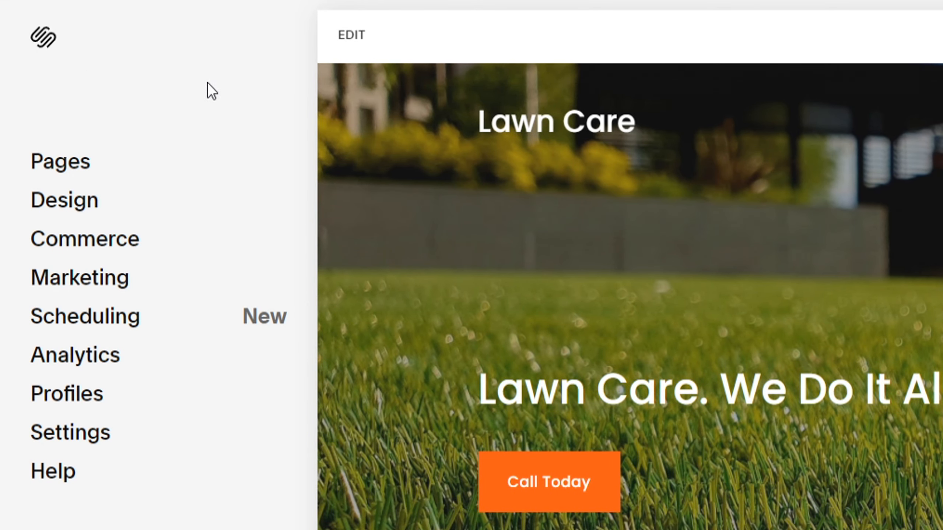
left_click(348, 35)
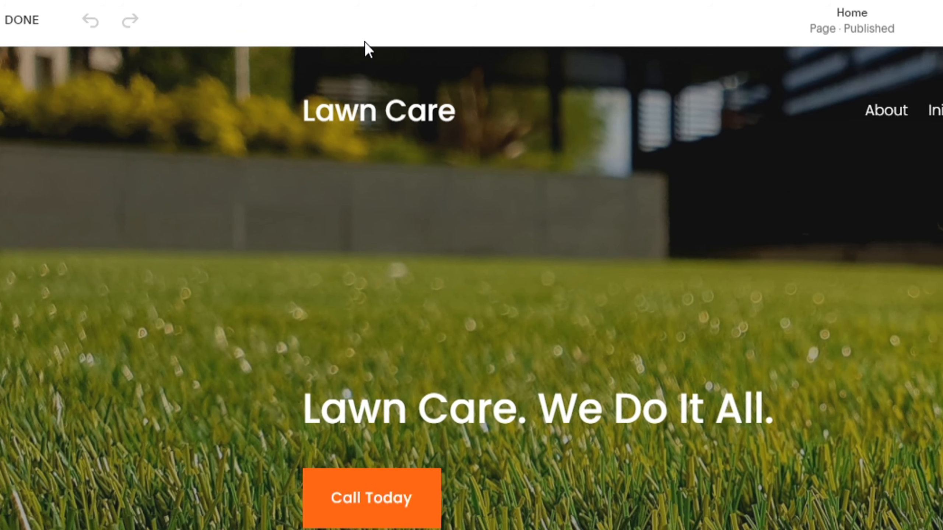
mouse_move(829, 132)
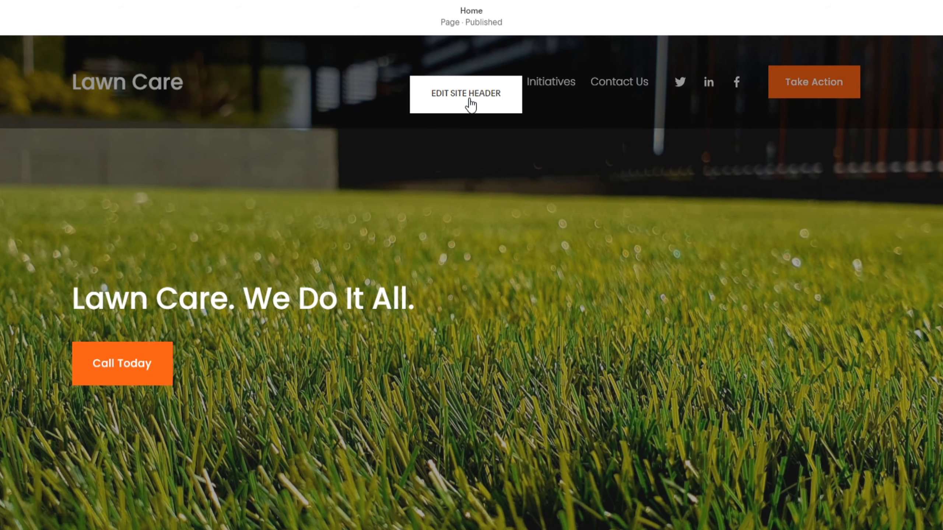
Upload the white grass logo in place of the Lawn Care header title and save
left_click(471, 105)
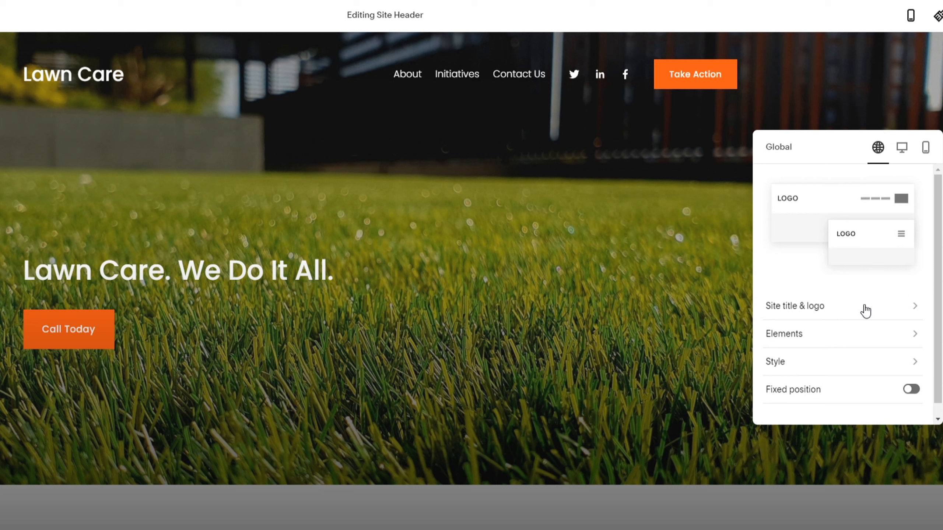
left_click(865, 311)
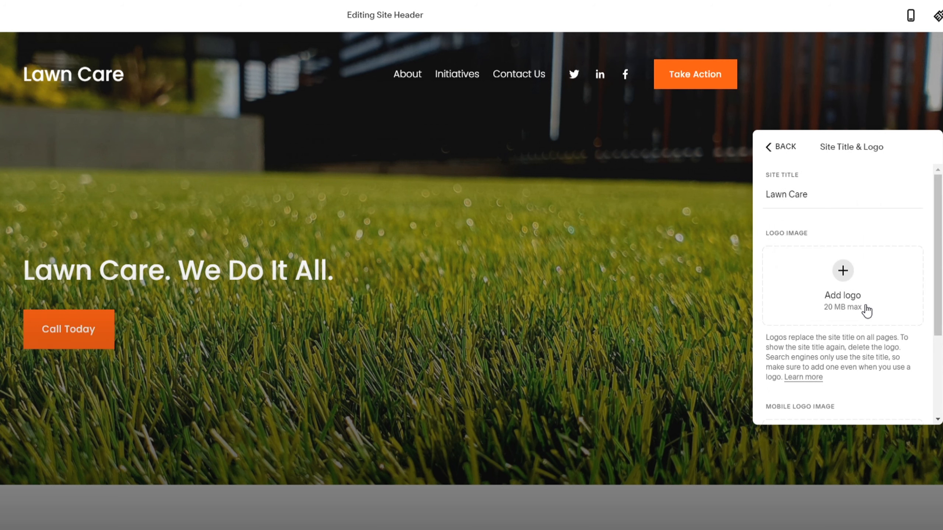
left_click(866, 310)
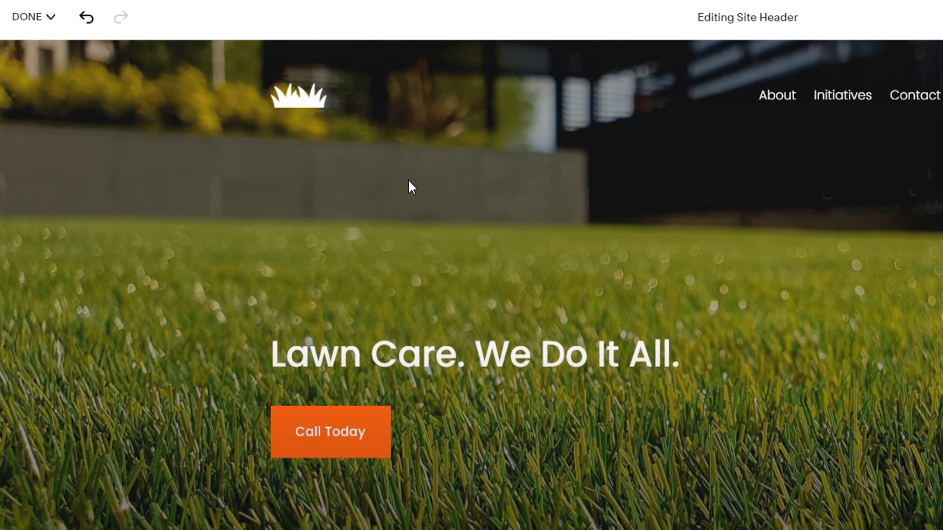
left_click(34, 17)
left_click(33, 47)
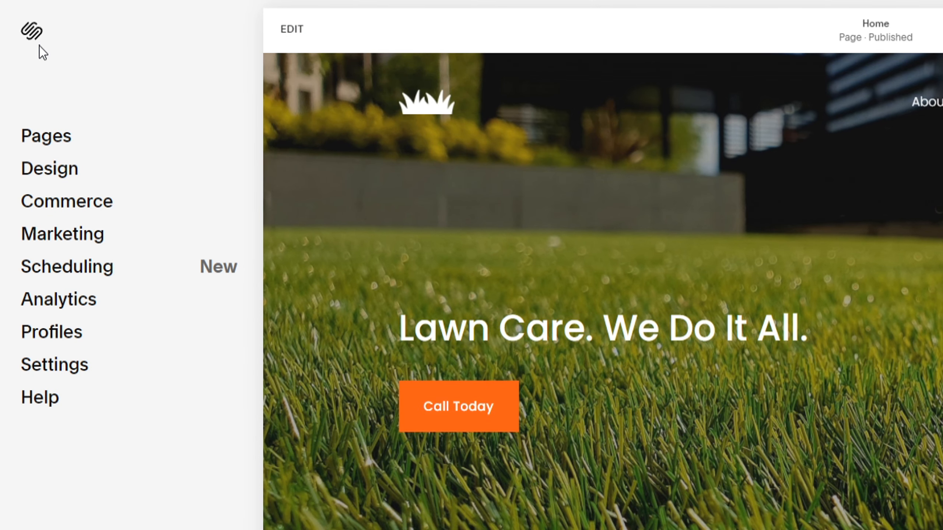
Delete the Initiatives demo page from Pages, keeping About and Contact Us in Main Navigation
left_click(47, 142)
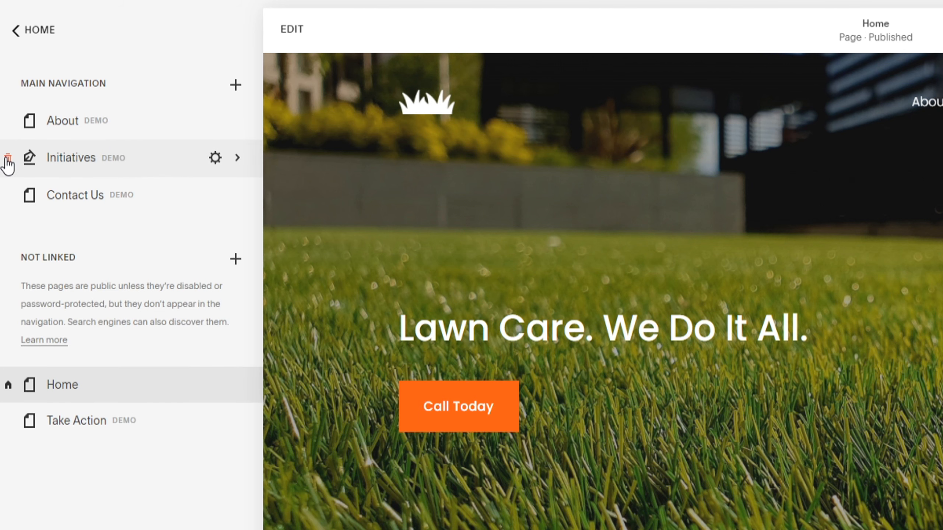
left_click(7, 158)
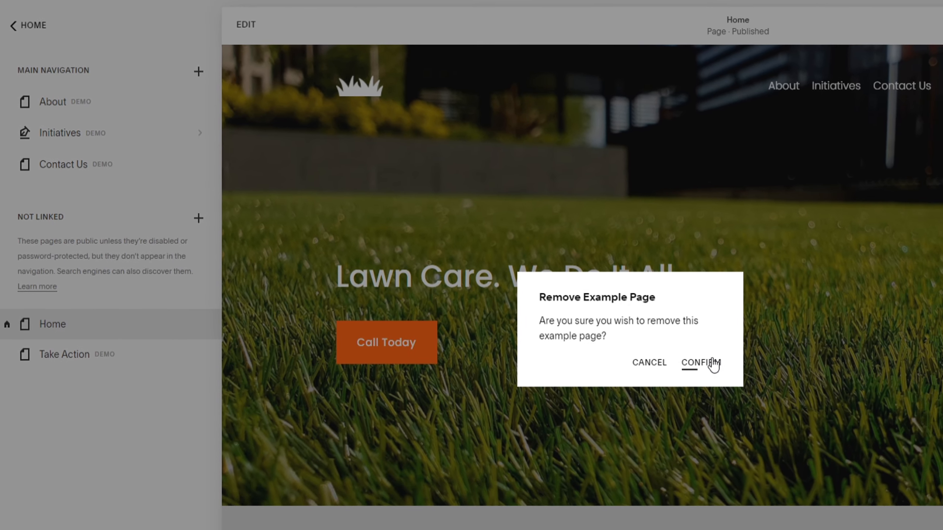
left_click(712, 362)
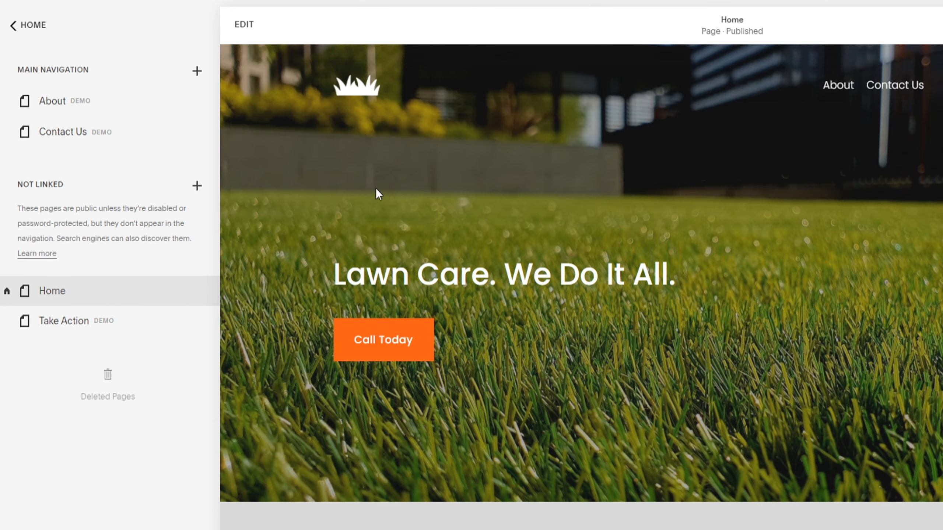
left_click(197, 71)
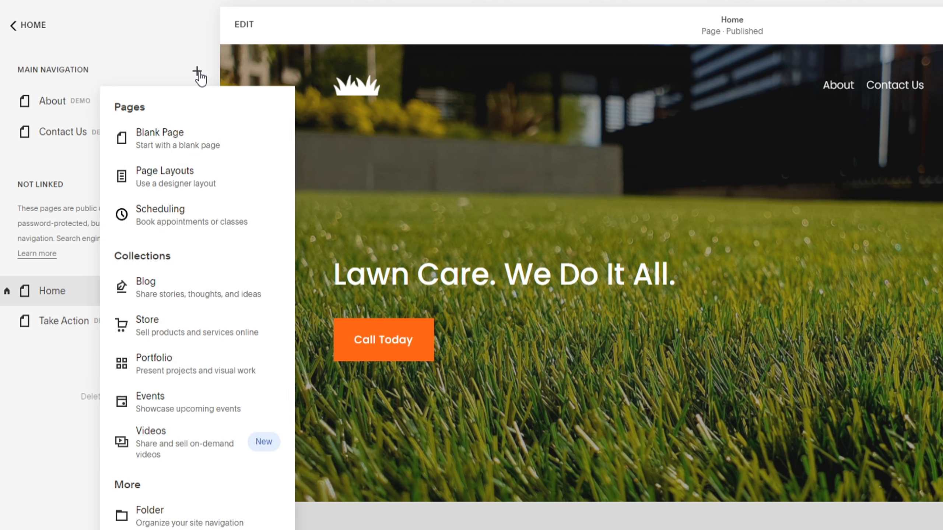
Create a Services page from the Services 1 layout in the Services page layouts
left_click(163, 179)
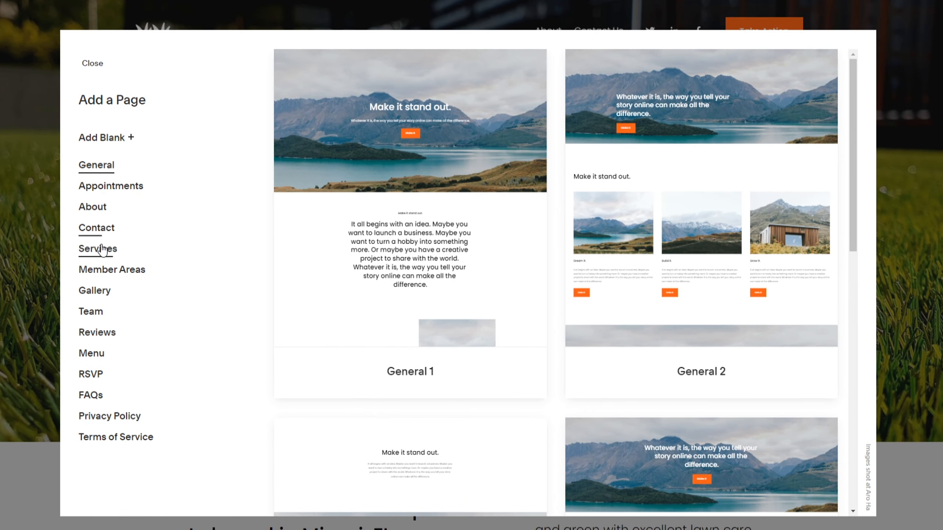
left_click(103, 250)
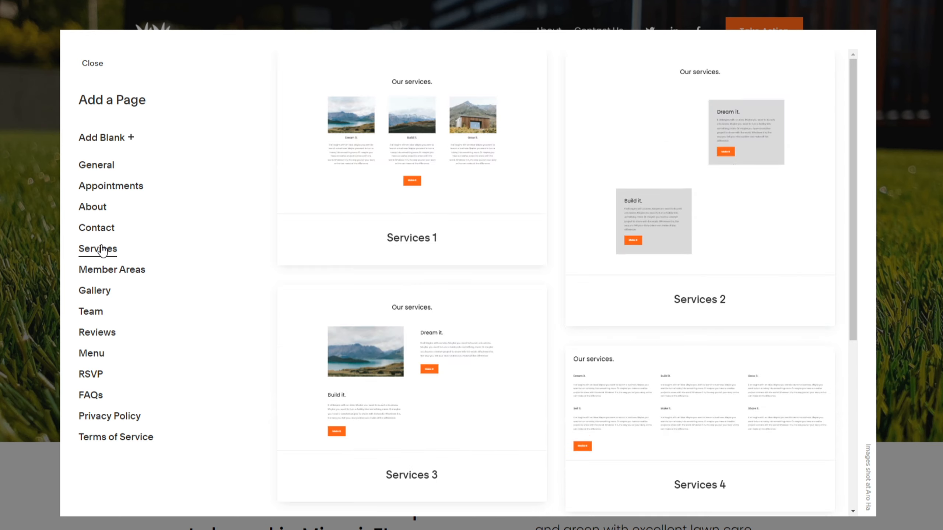
left_click(420, 234)
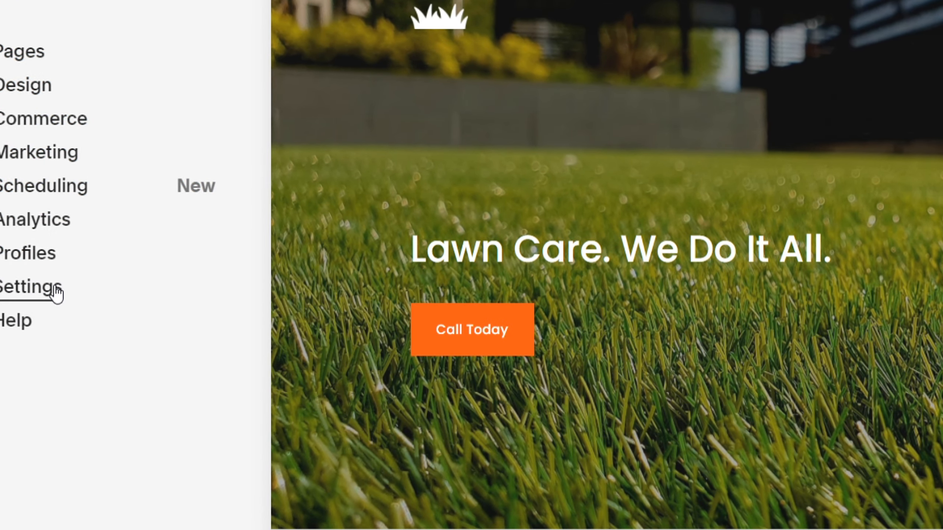
Review Site Availability: the site stays Private, and Public requires upgrading the trial
left_click(57, 292)
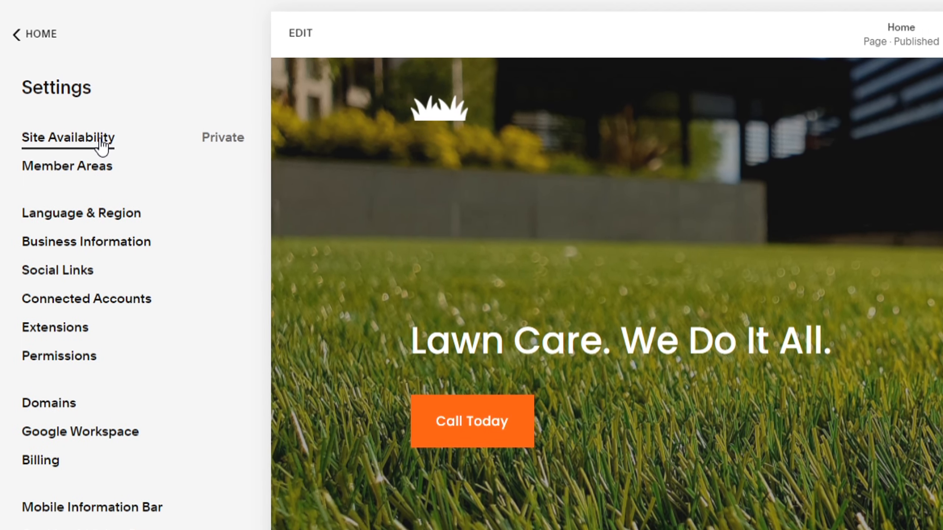
left_click(101, 48)
mouse_move(31, 231)
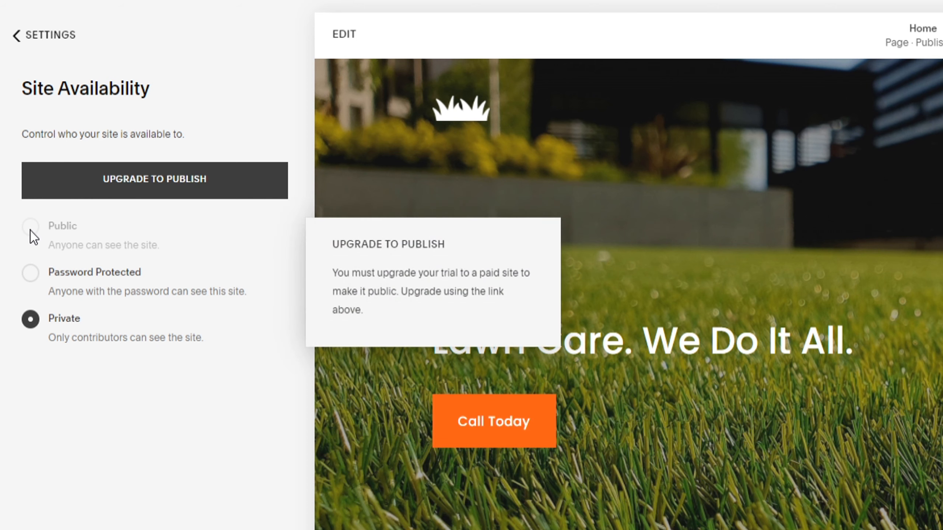